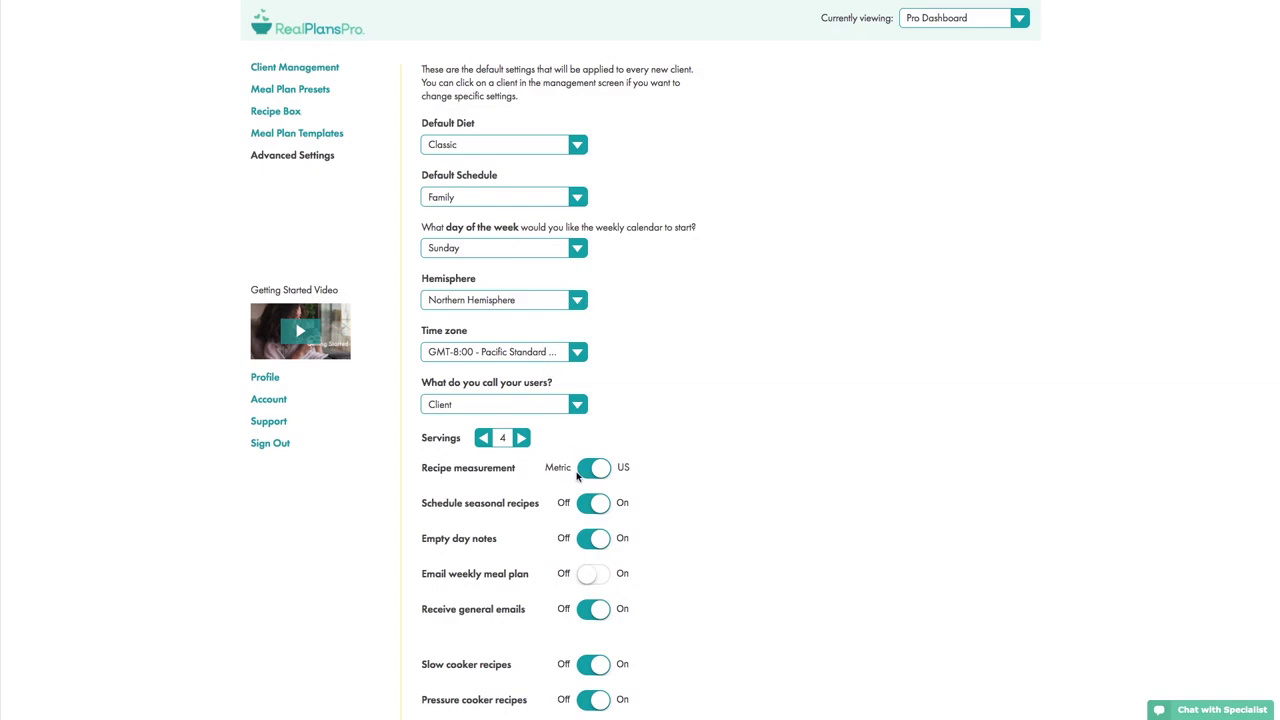
- Keep 'Client' as the term for users and save the default advanced client settings
scroll(710, 487, "down", 2)
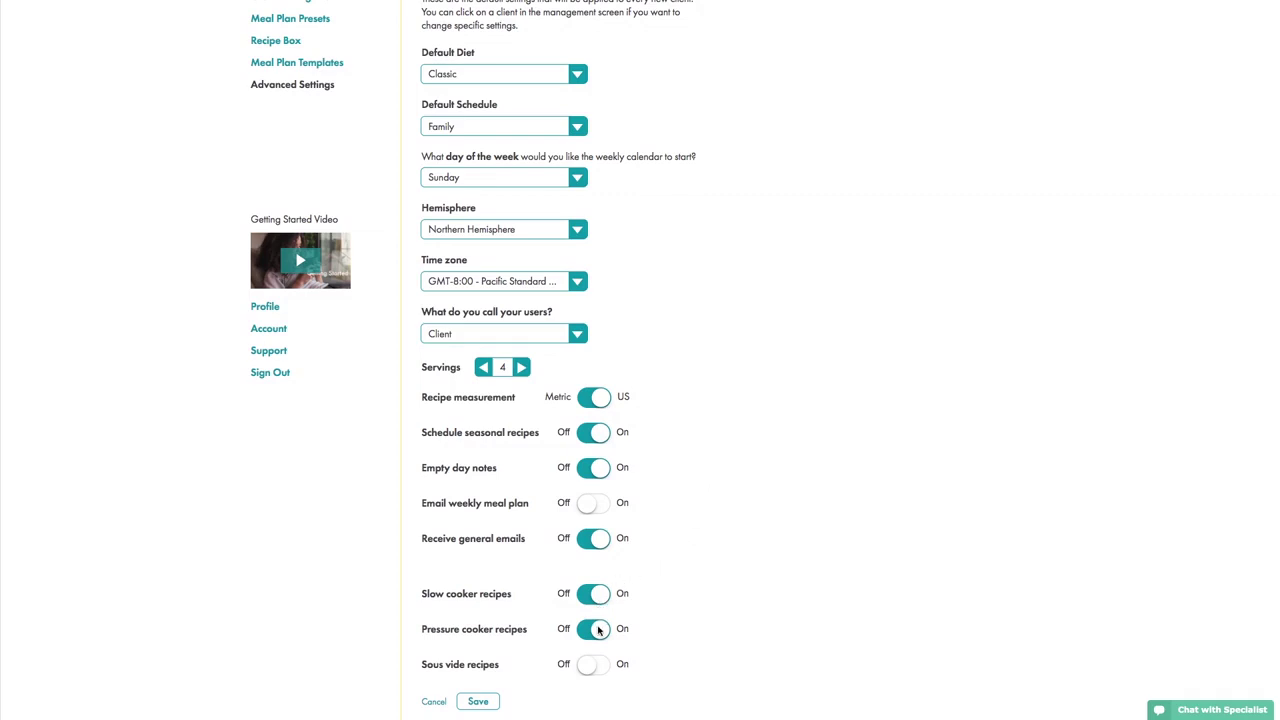
left_click(578, 335)
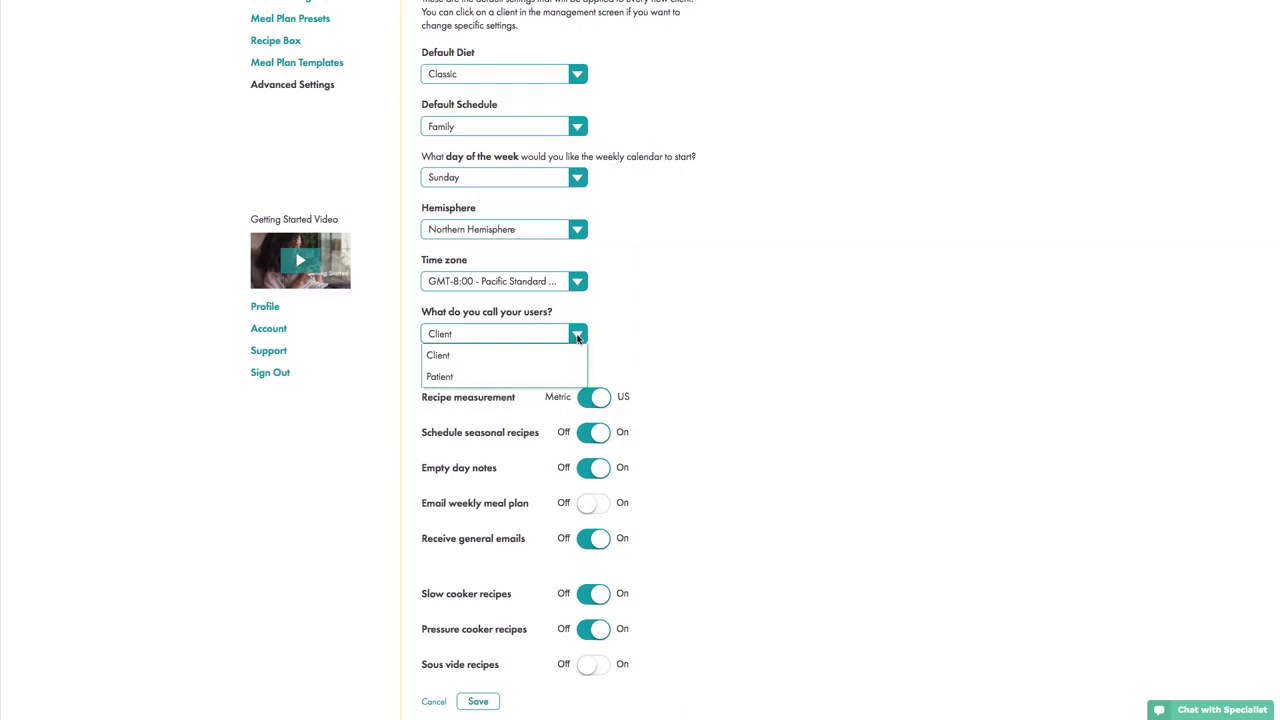
left_click(726, 343)
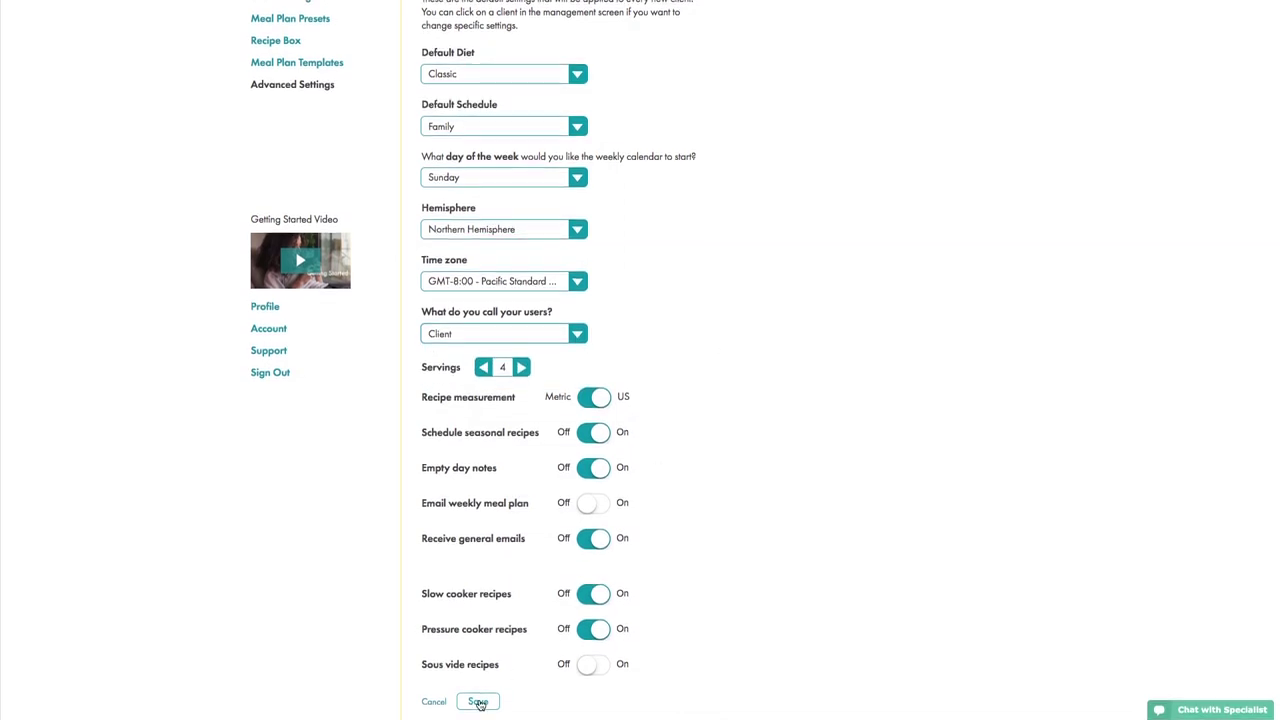
left_click(479, 703)
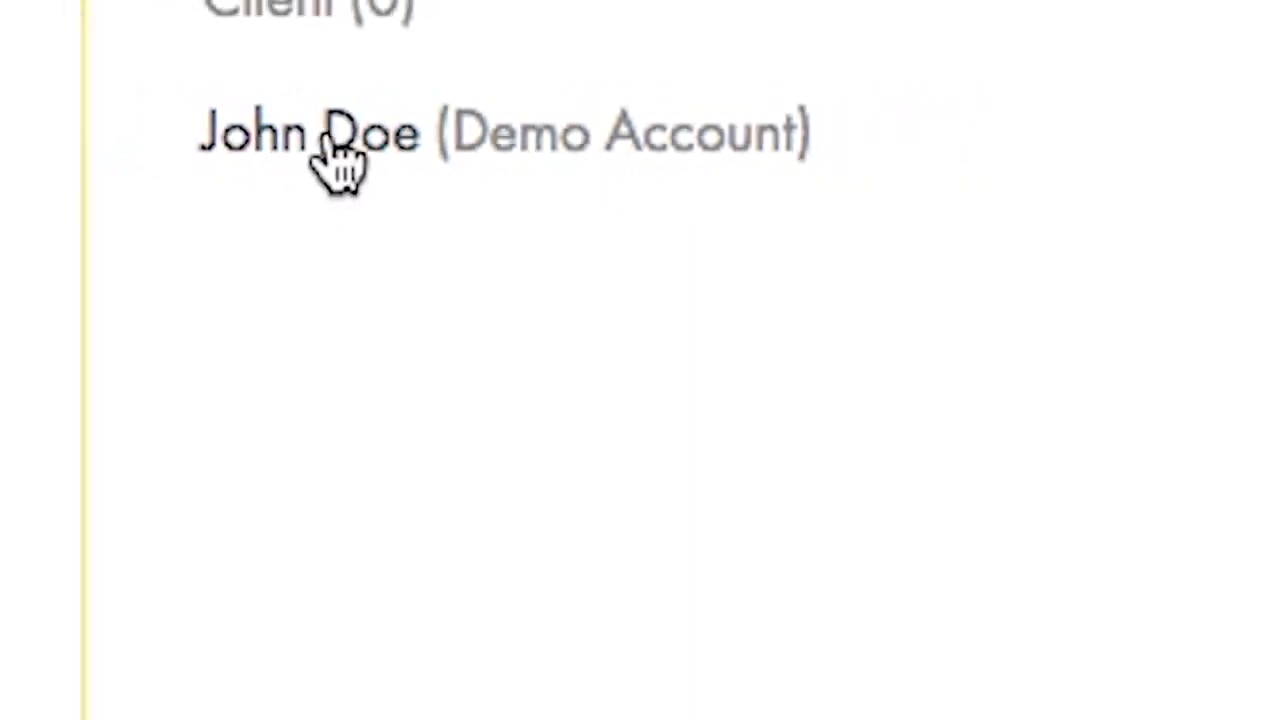
- Glance over the demo client's profile, then switch the view to the Demo Account
left_click(318, 140)
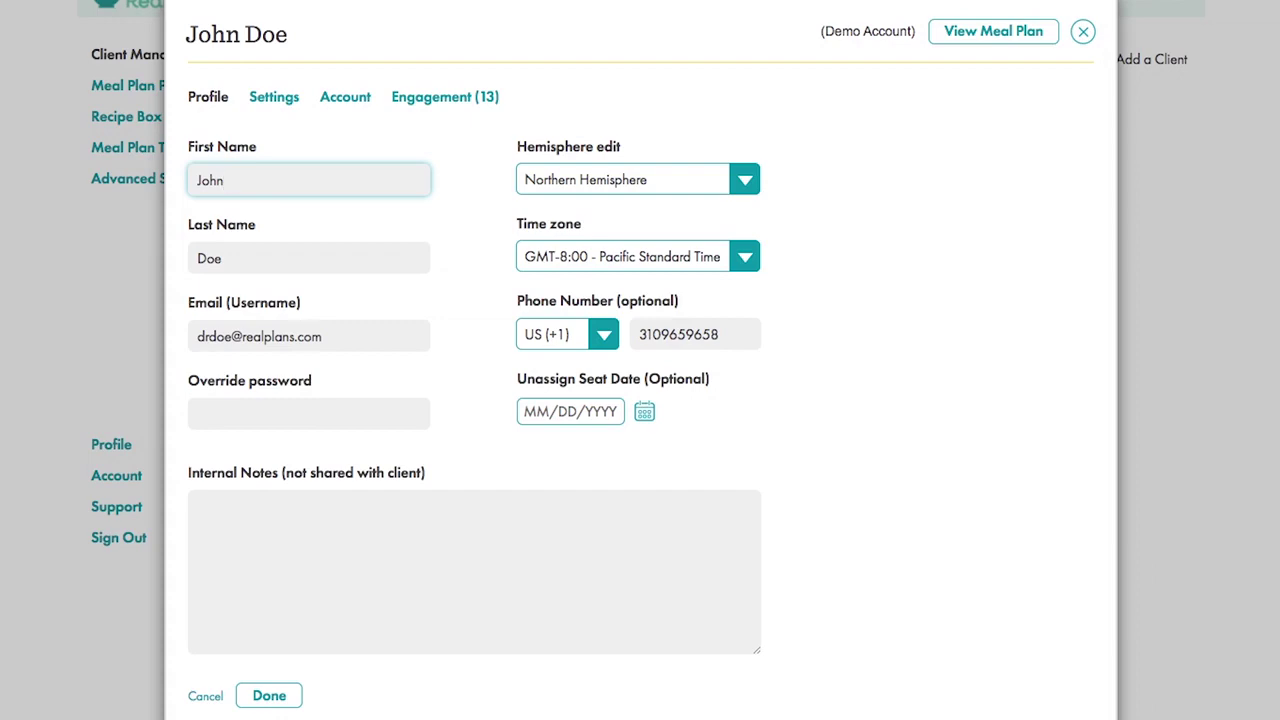
left_click(1083, 31)
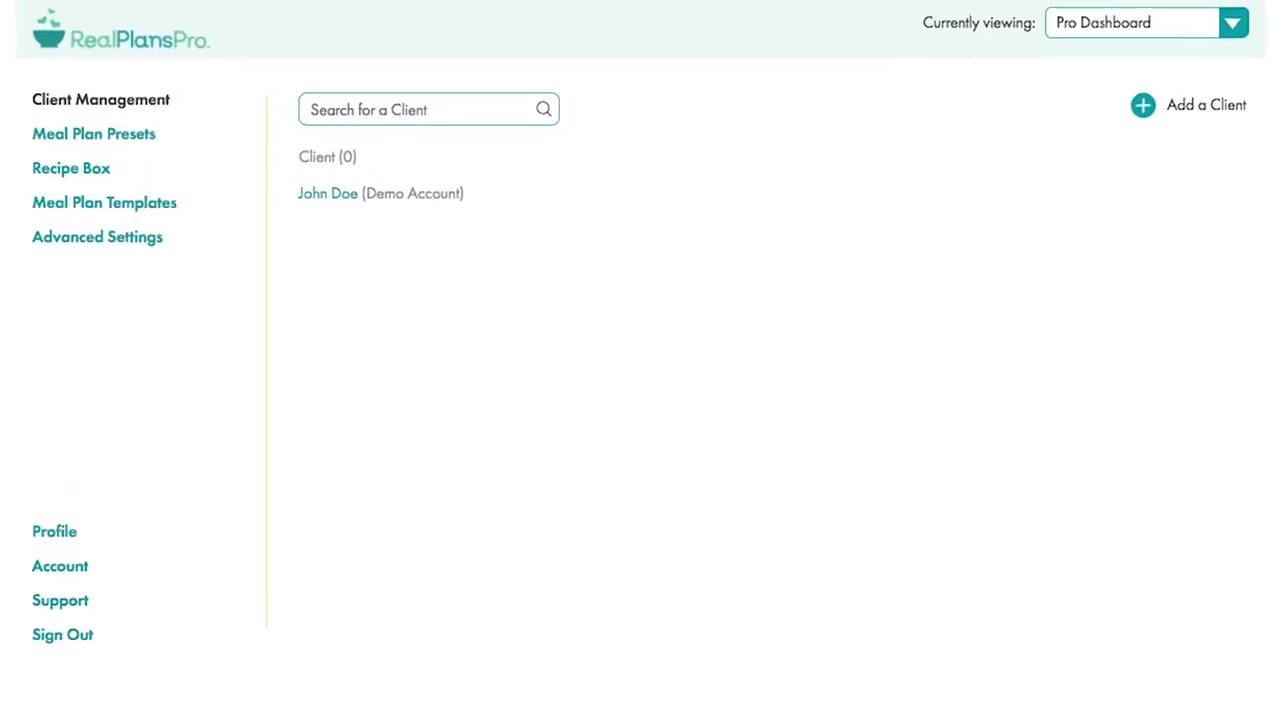
left_click(1243, 29)
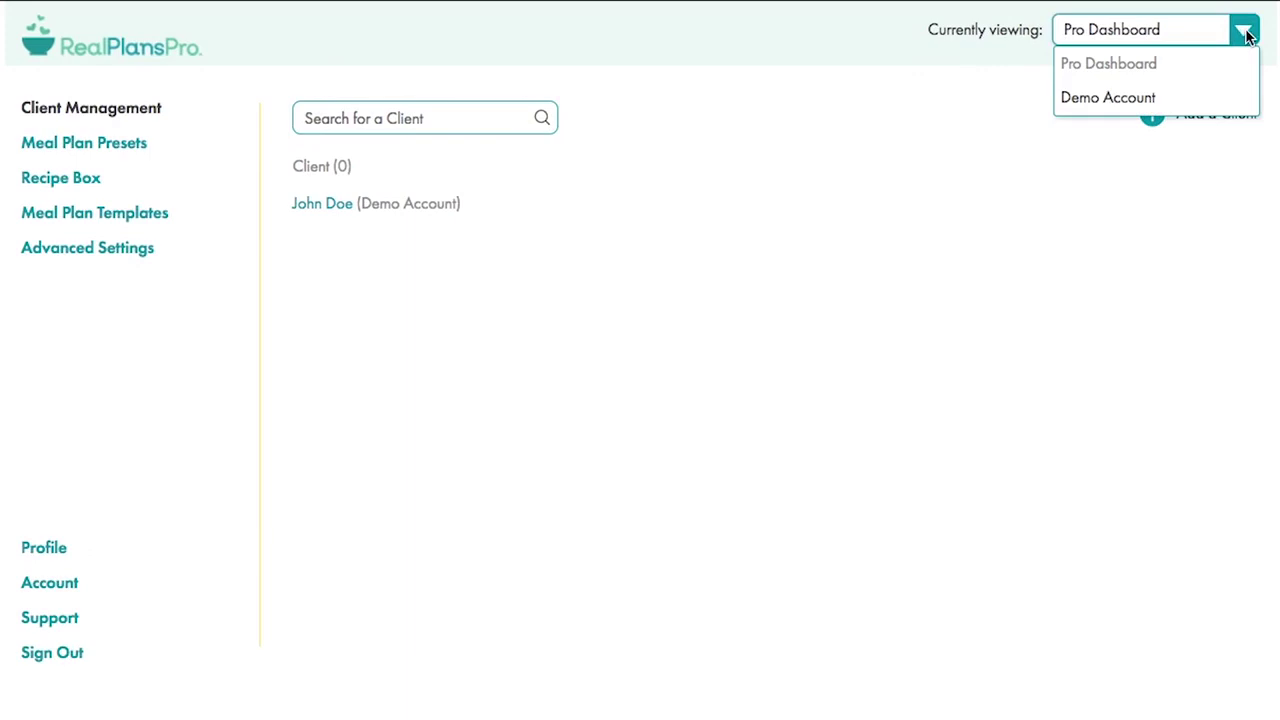
left_click(1175, 100)
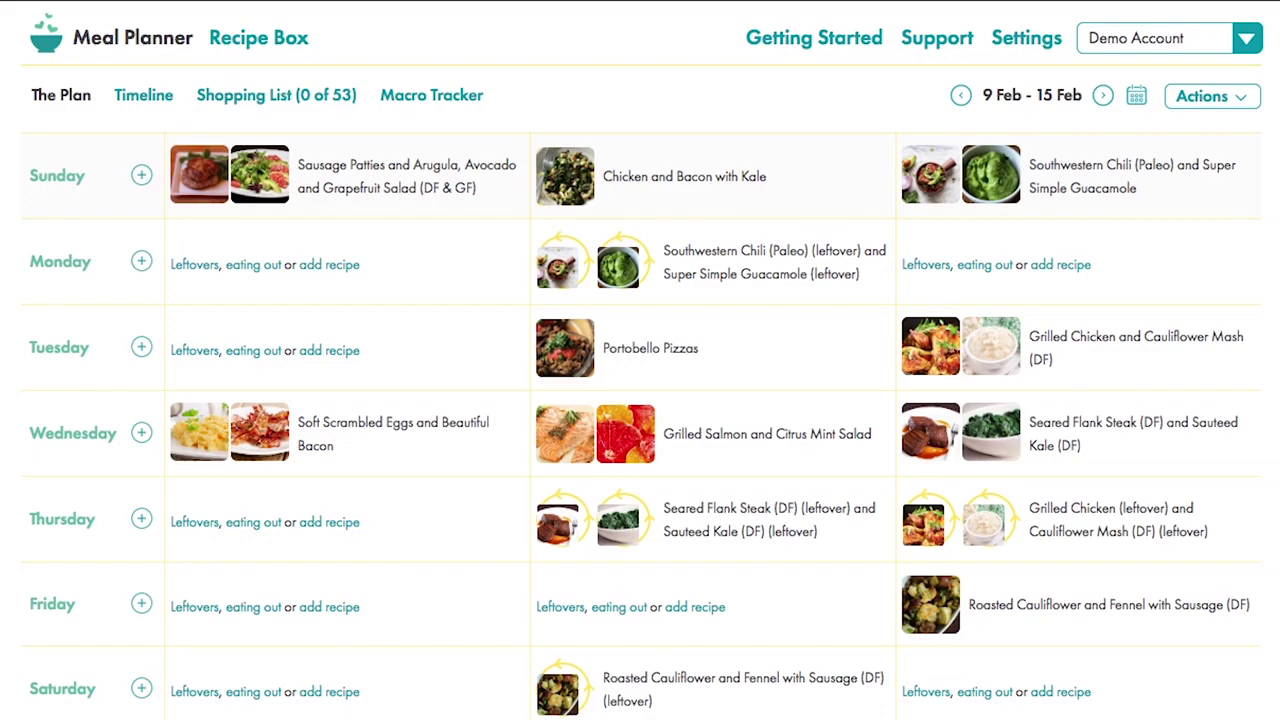
- Look through the Getting Started help and weekly meal plan, then return to the PRO Dashboard
left_click(825, 43)
scroll(1166, 595, "down", 8)
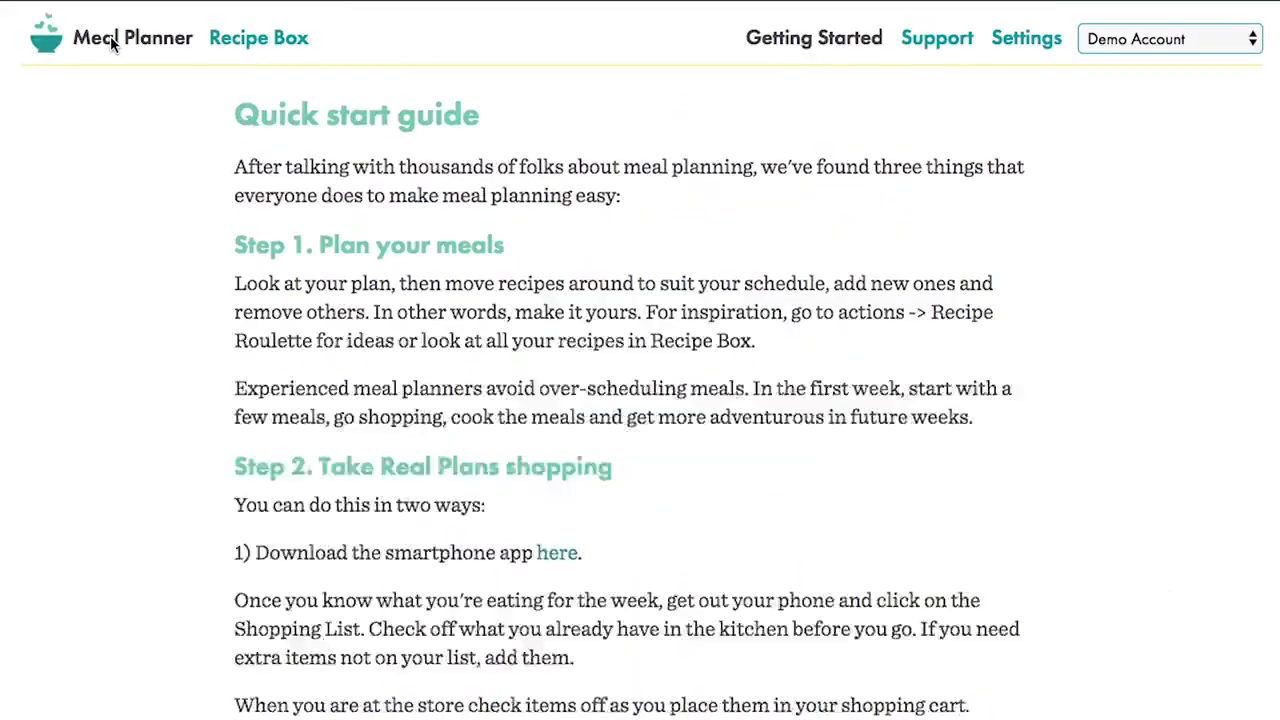
left_click(110, 36)
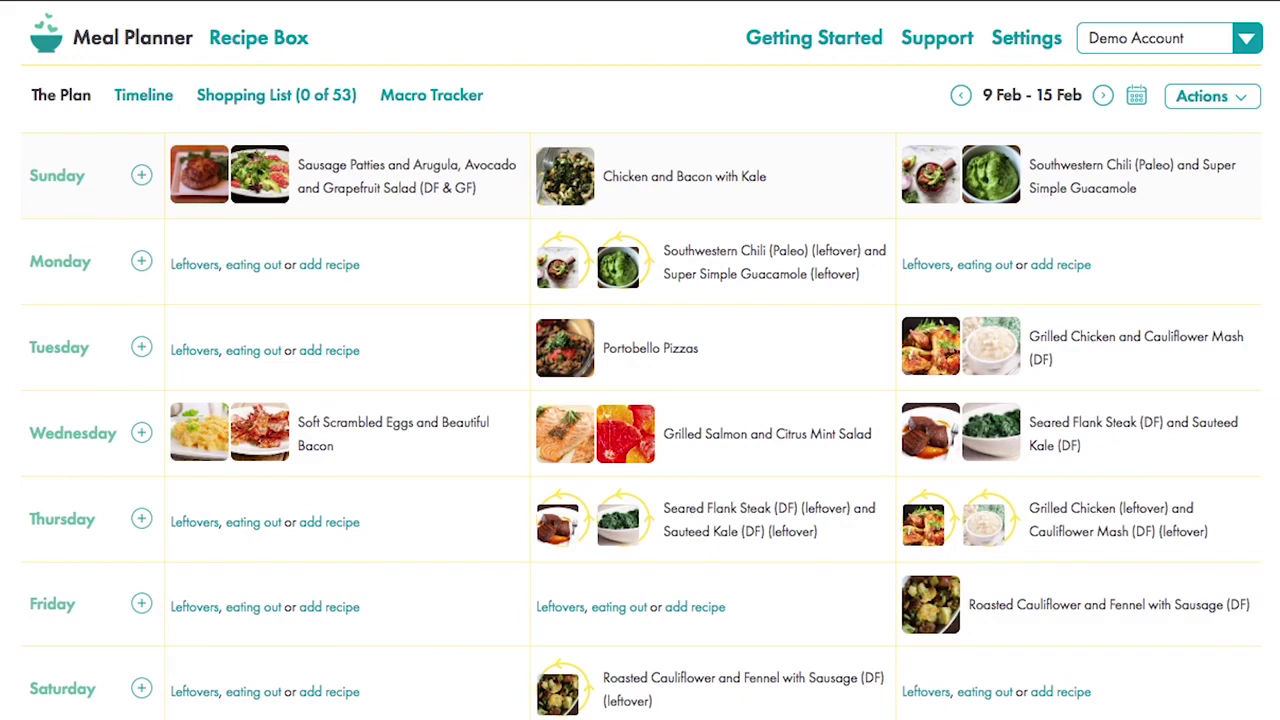
left_click(1246, 38)
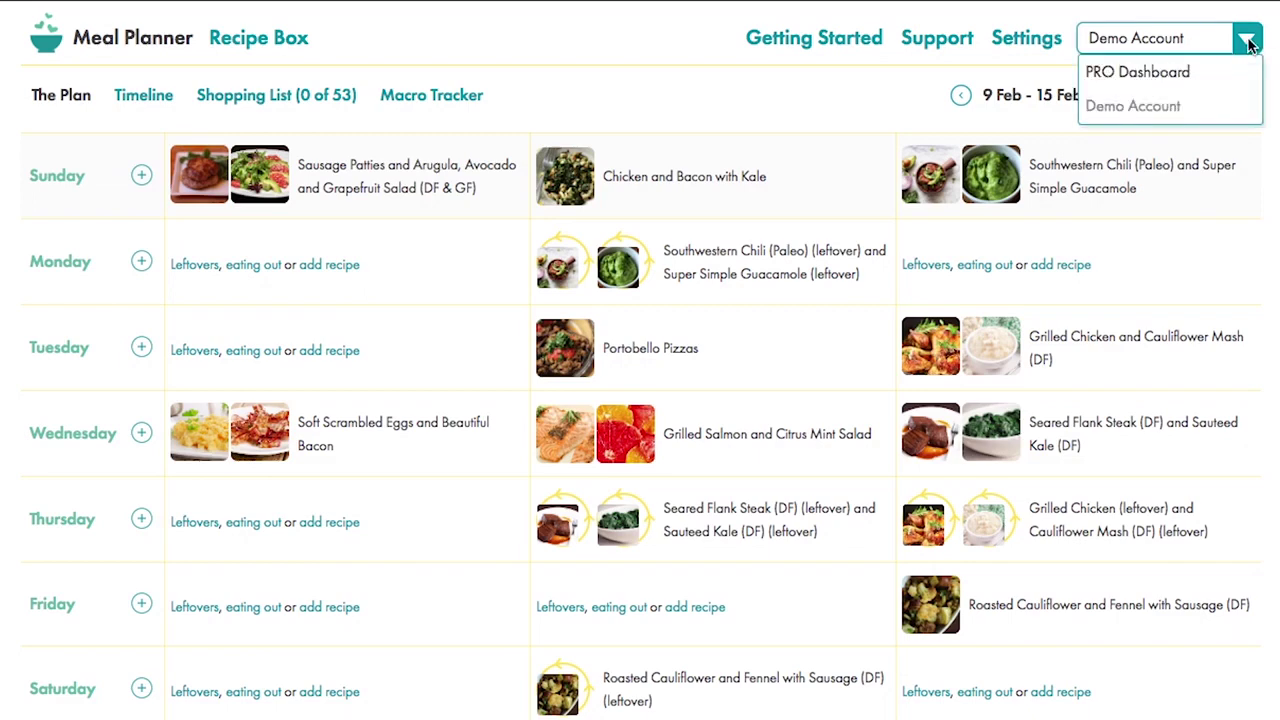
left_click(1171, 77)
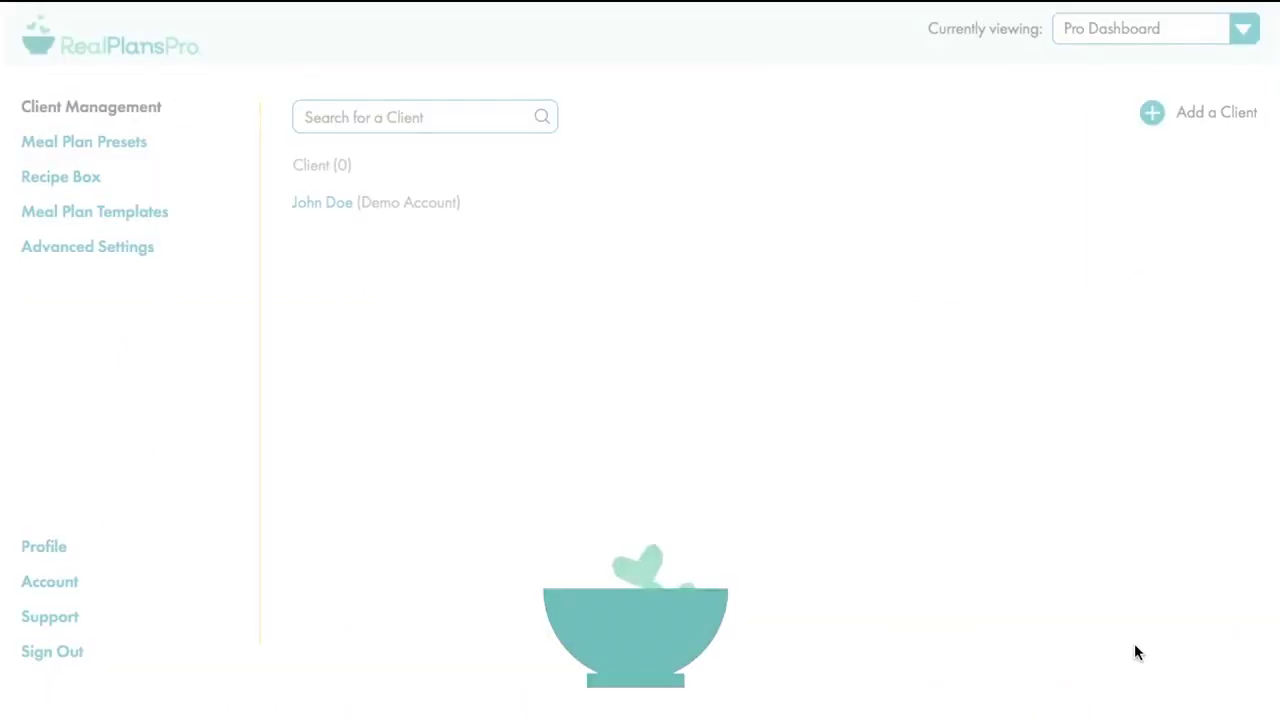
- Add a client with their first name, last name and e-mail, unassign seat date 03/09/2020
key("Tab")
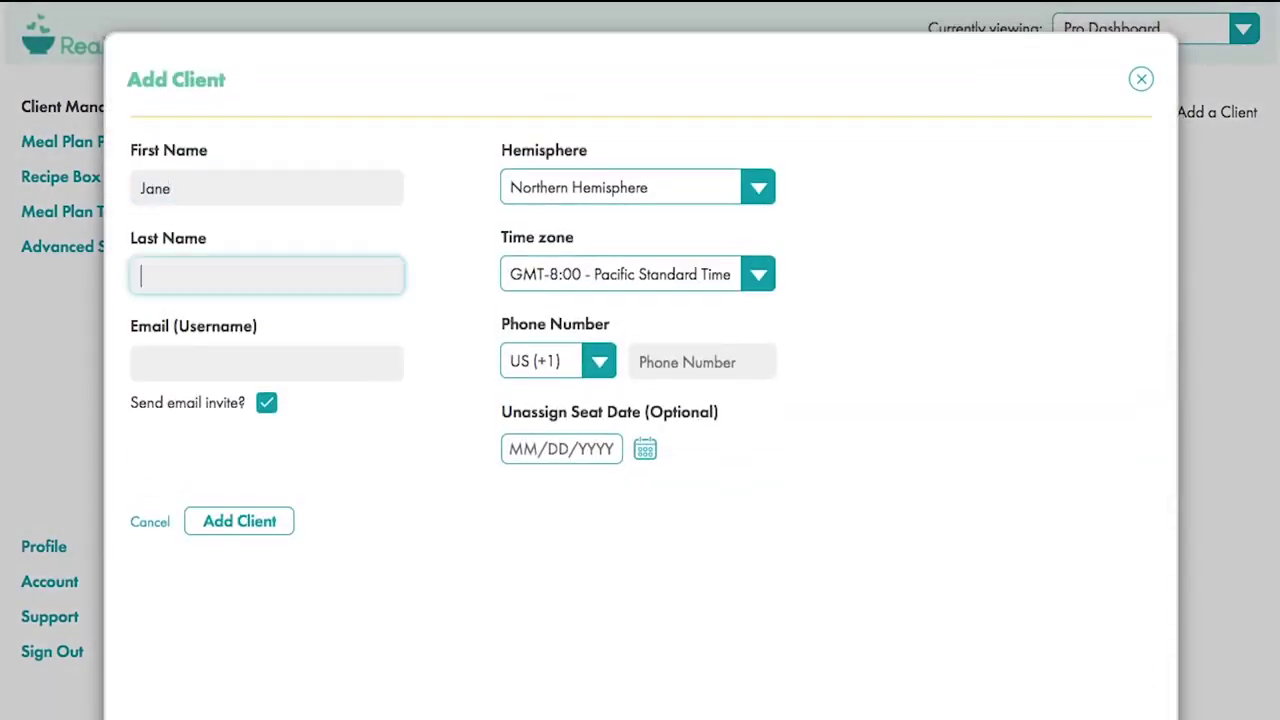
key("Tab")
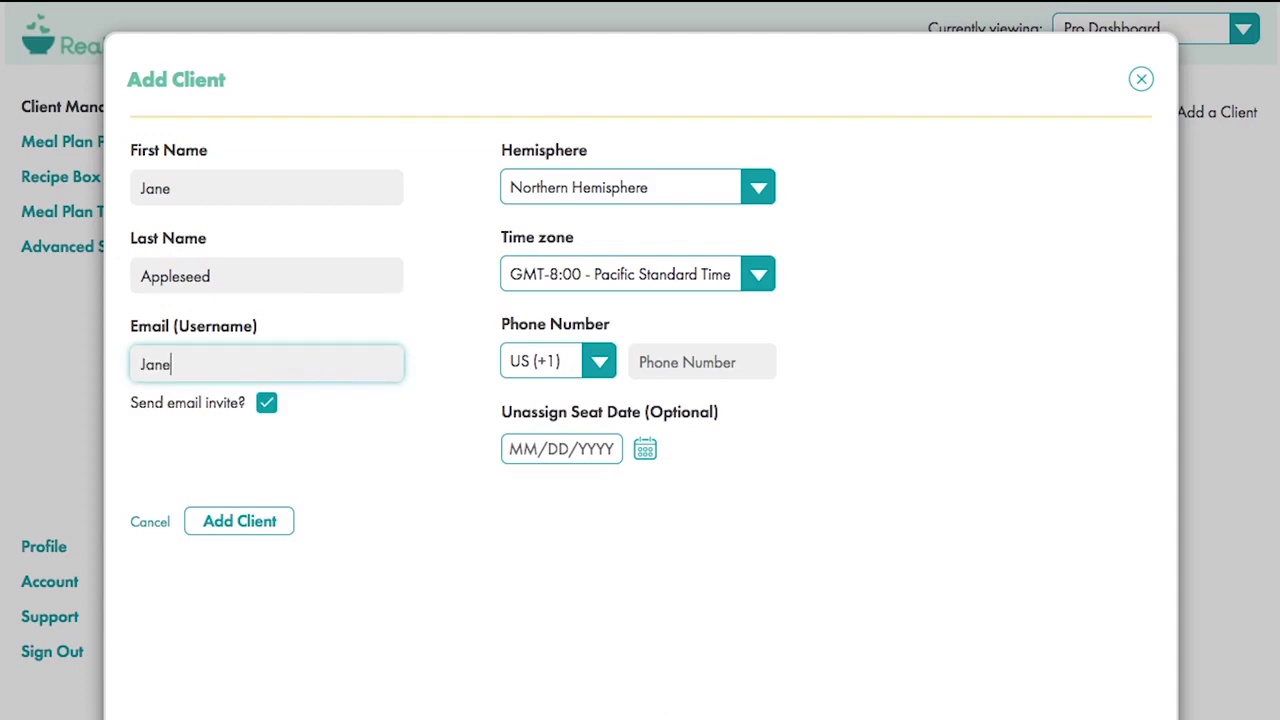
left_click(560, 449)
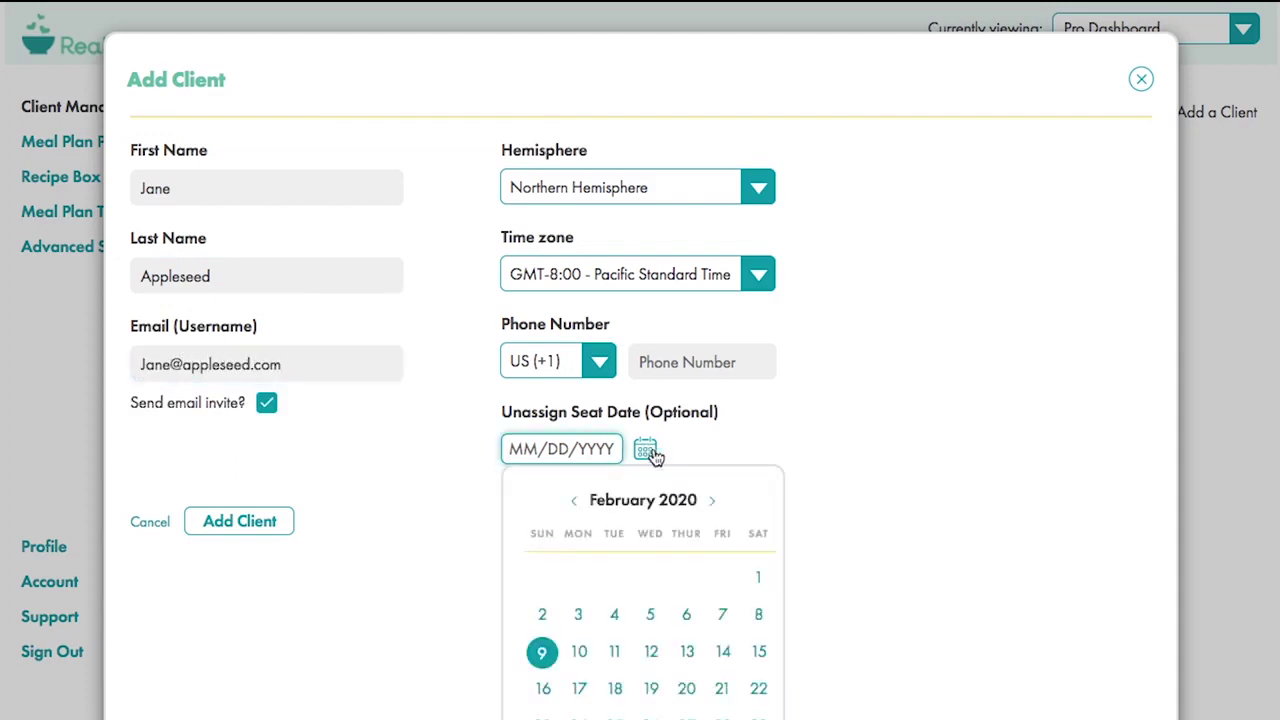
left_click(712, 500)
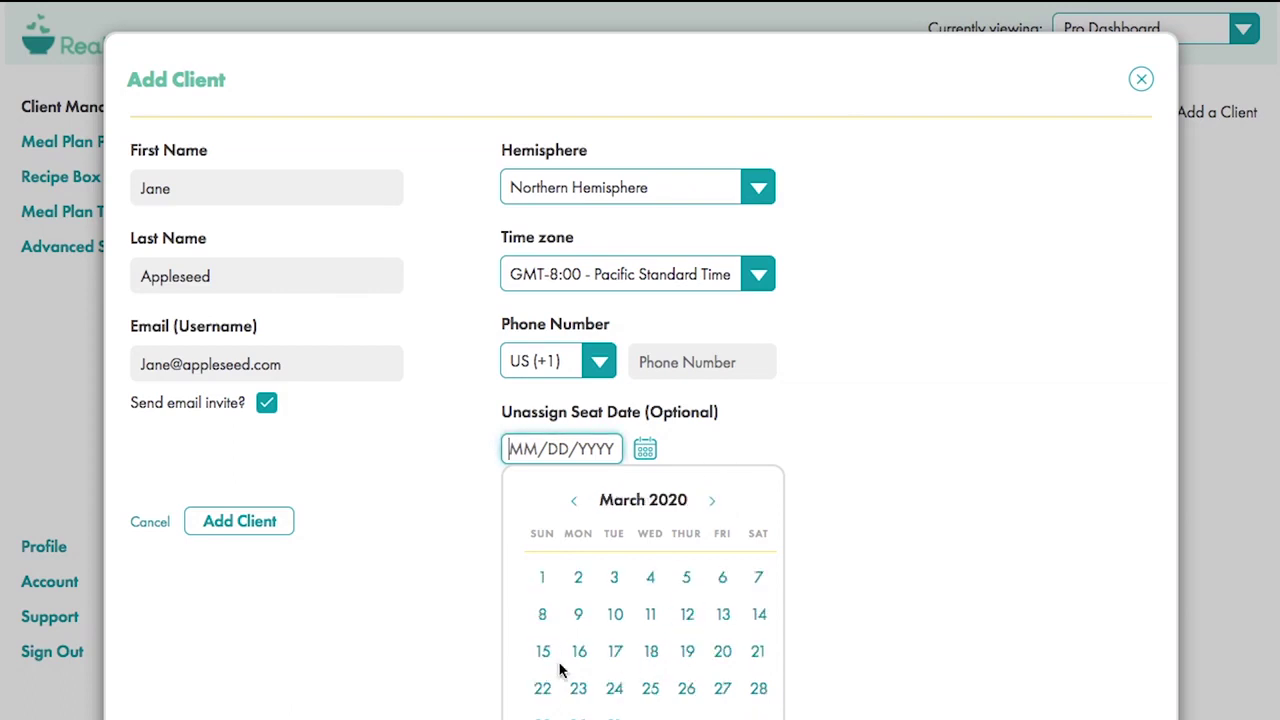
left_click(578, 616)
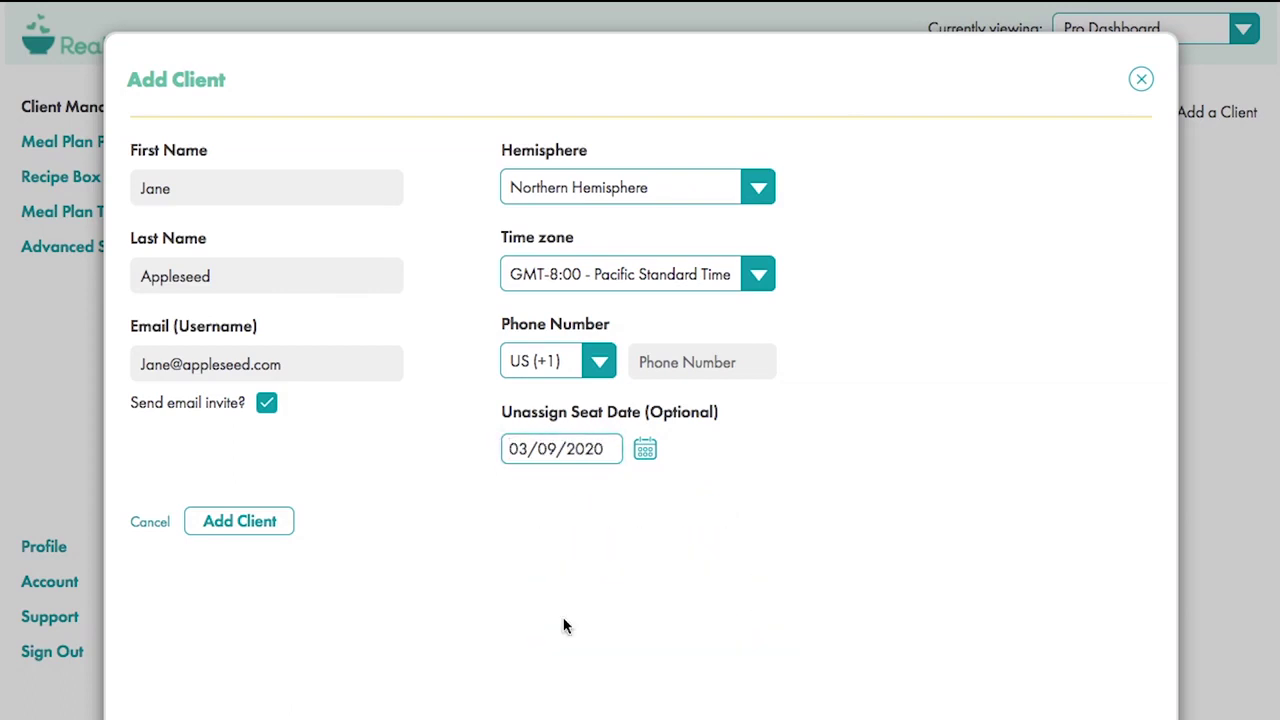
left_click(243, 521)
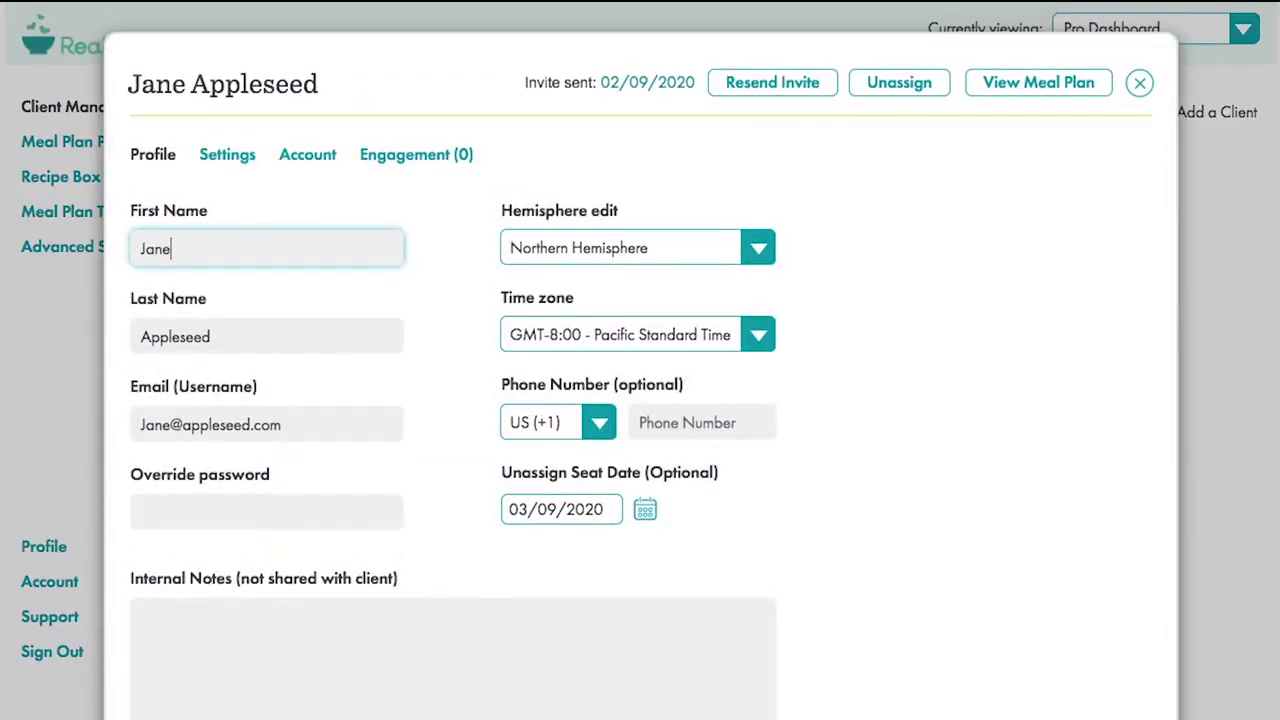
- Preview the client's invite email, then look at the password override and internal note options
left_click(634, 83)
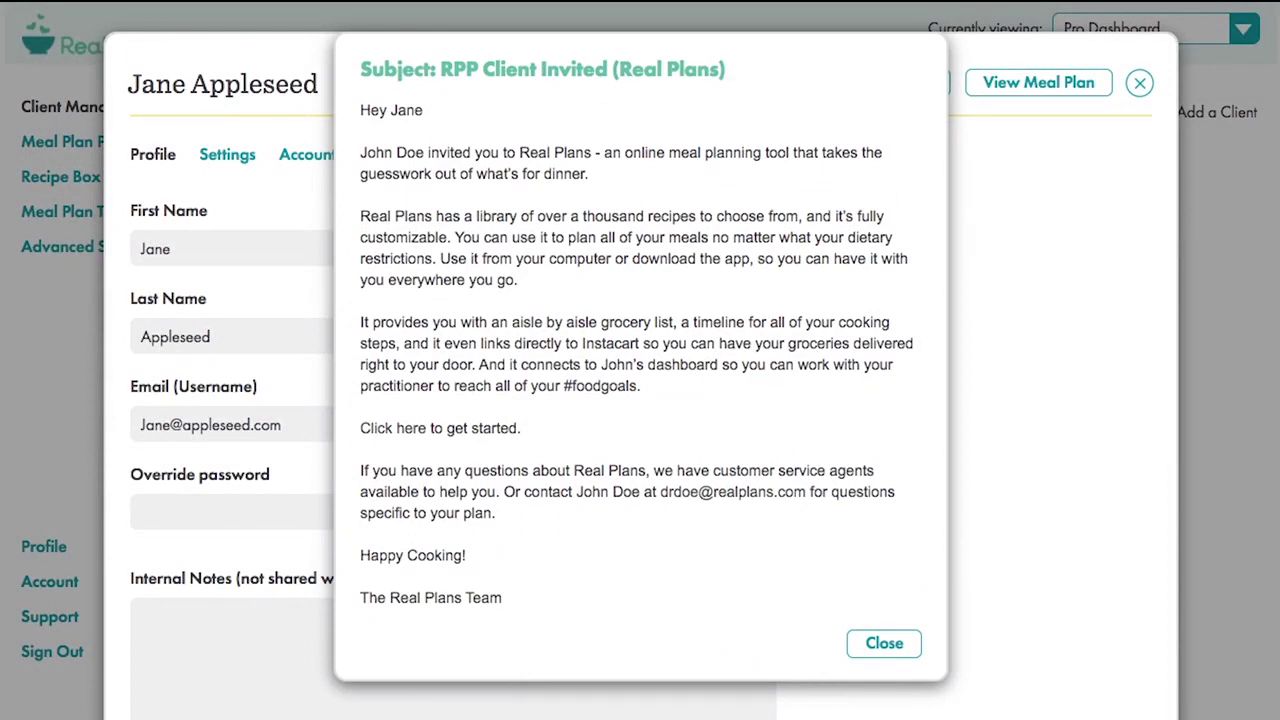
left_click(884, 645)
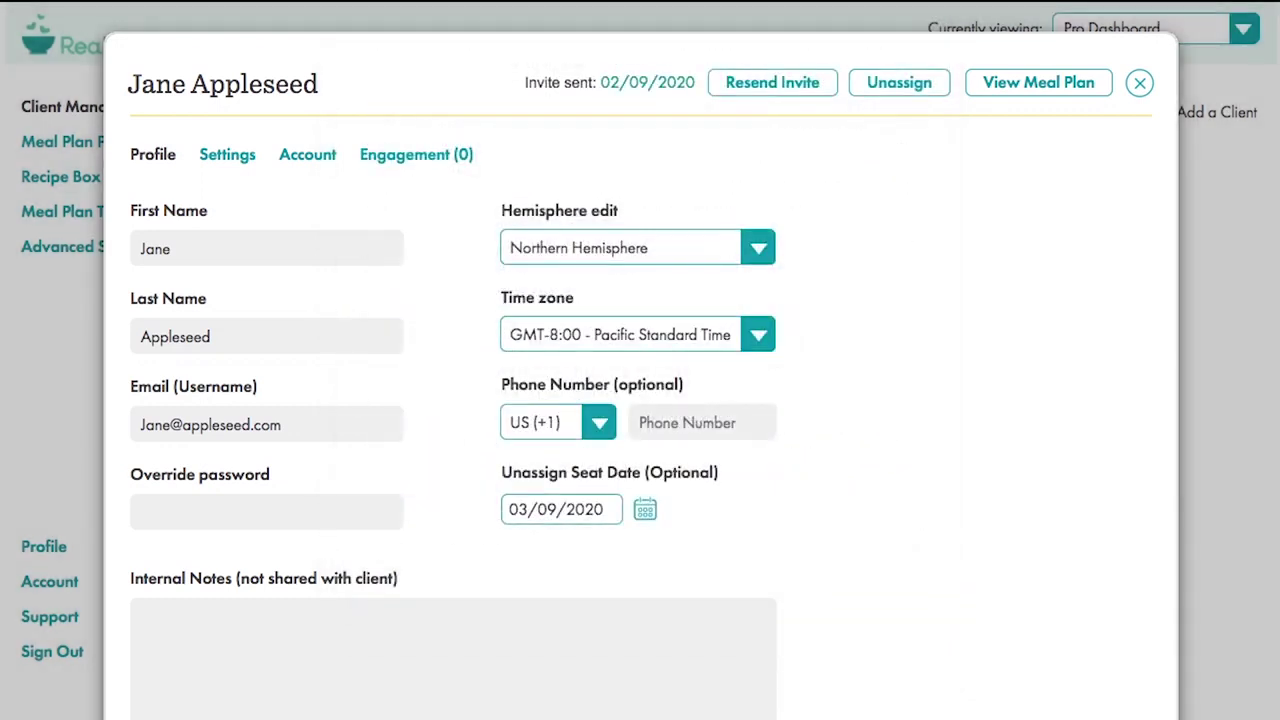
left_click(220, 511)
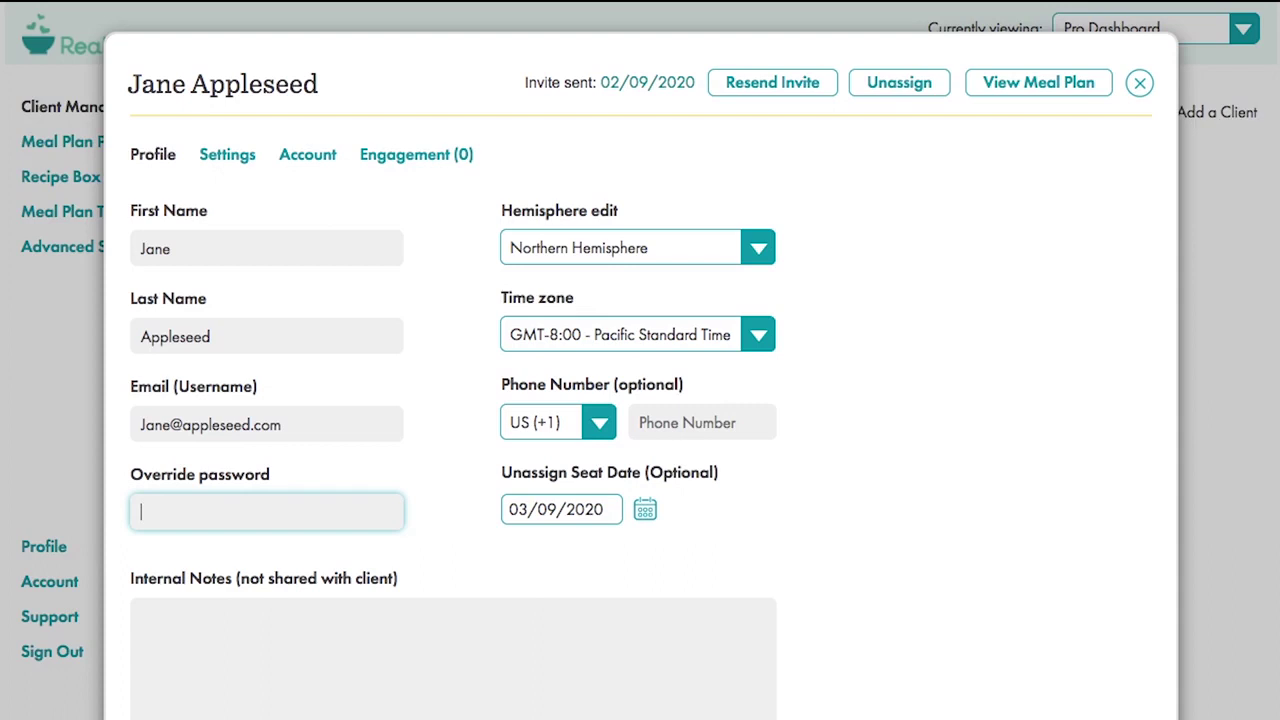
left_click(351, 636)
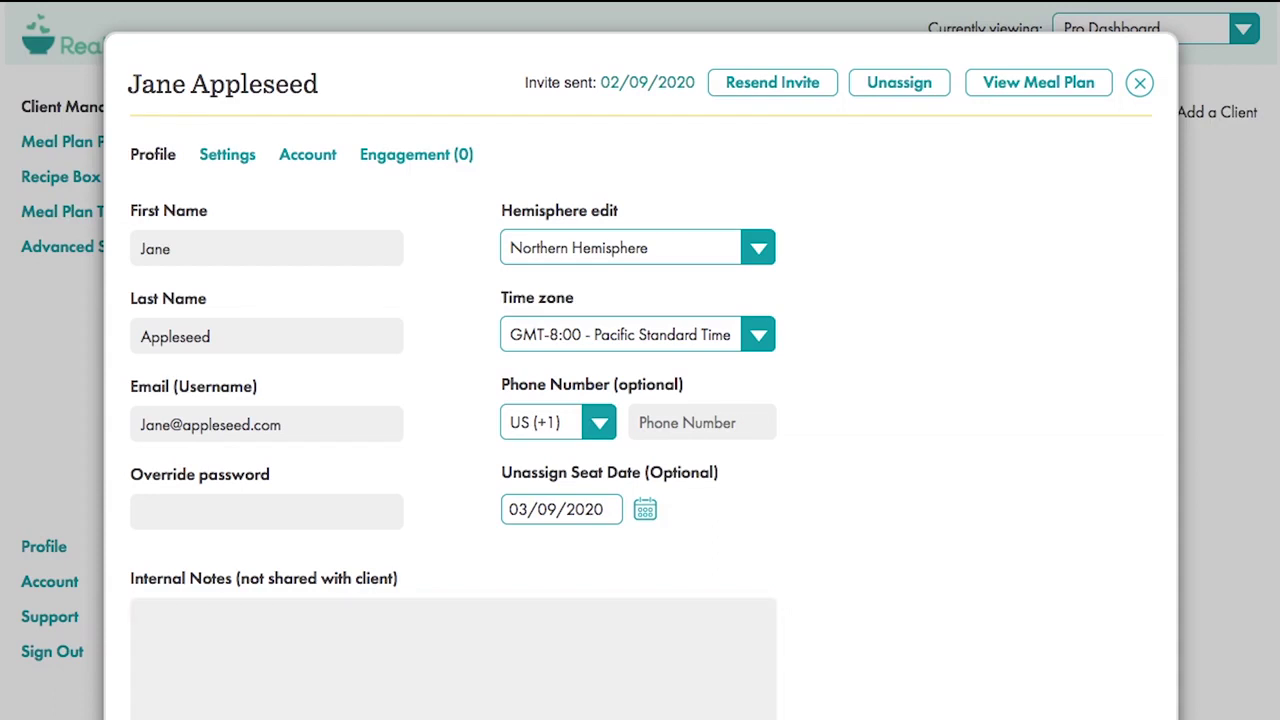
- Check the client's subscription details and engagement log, finishing on their Settings
left_click(307, 157)
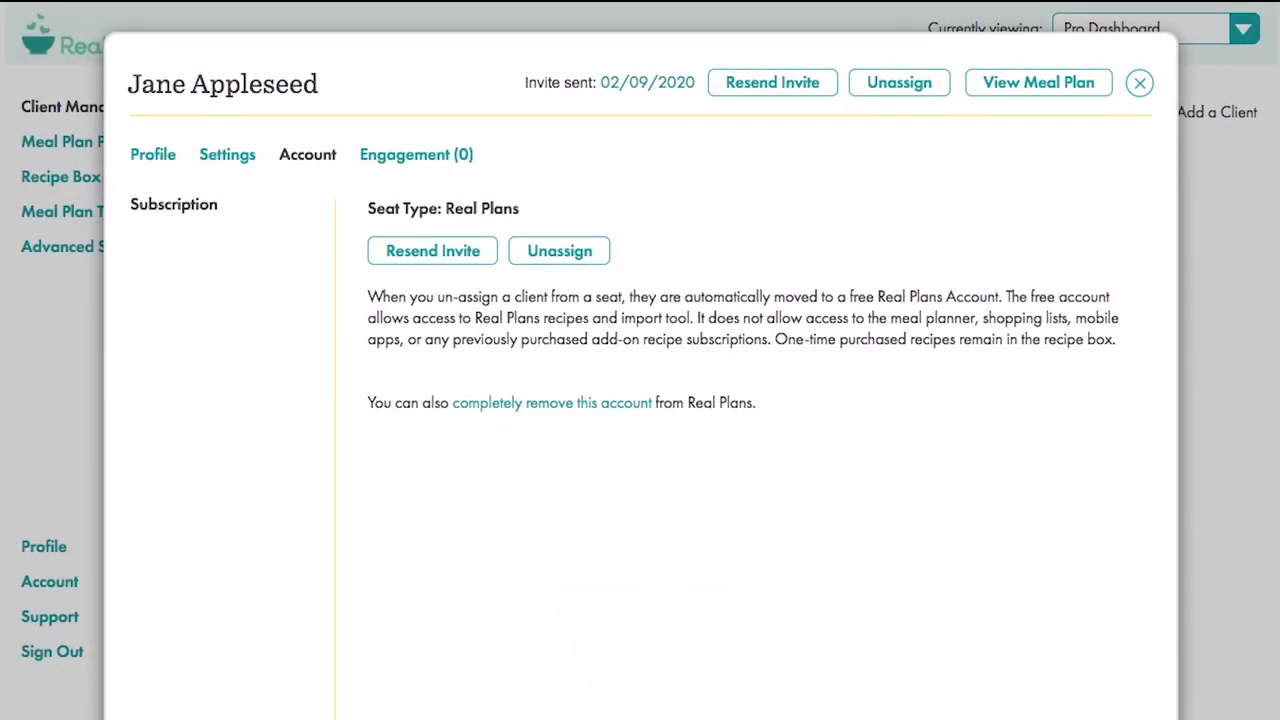
left_click(416, 152)
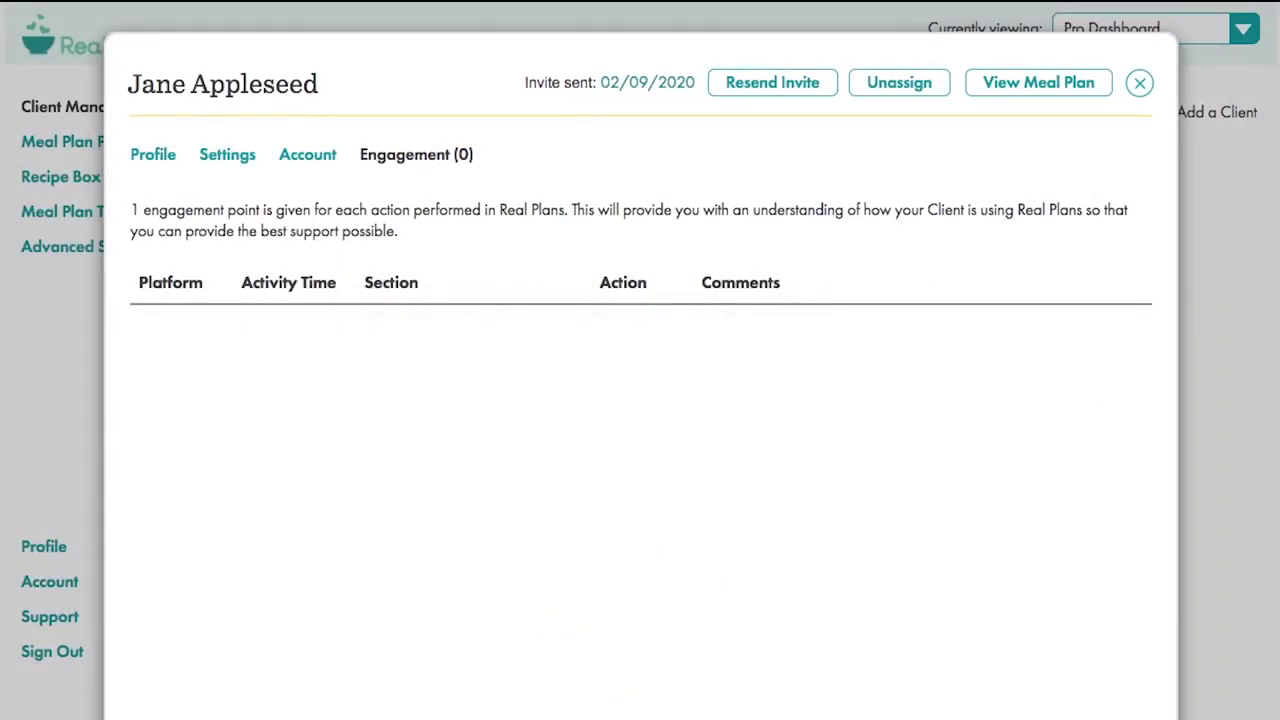
left_click(228, 158)
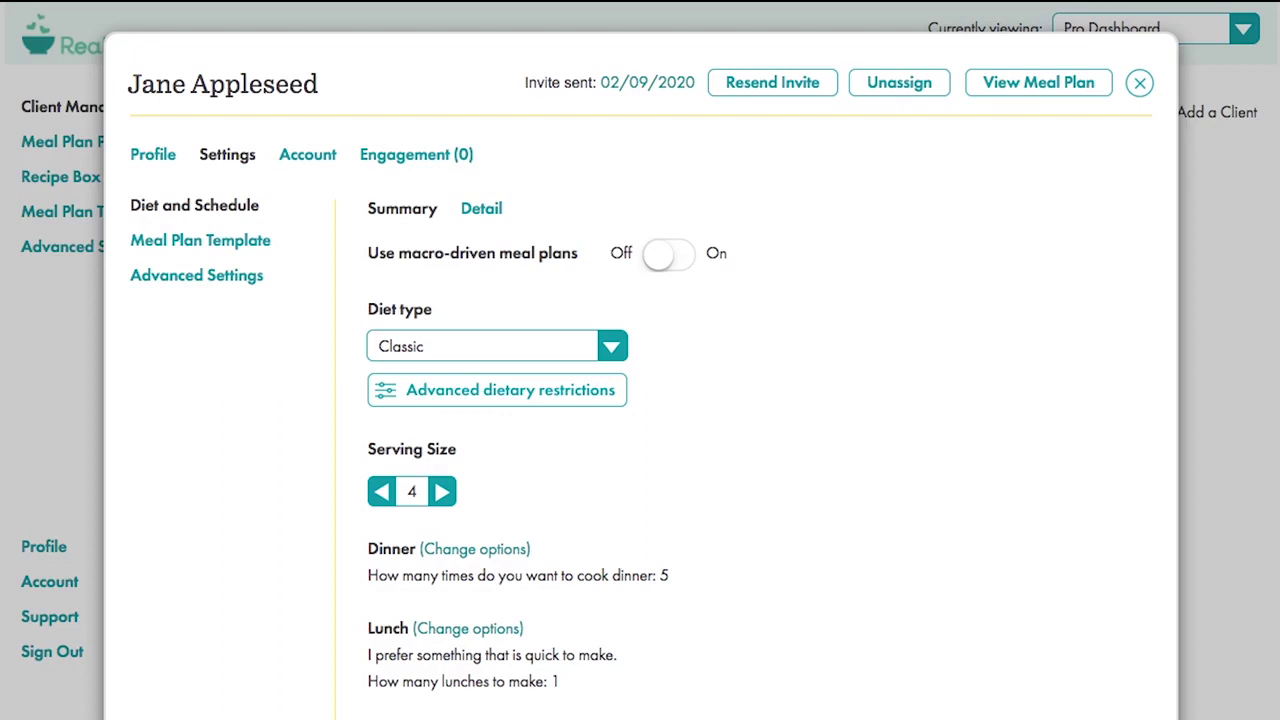
- View template options, toggle macro-driven meal plans on to inspect detailed macros, then switch back off
left_click(162, 240)
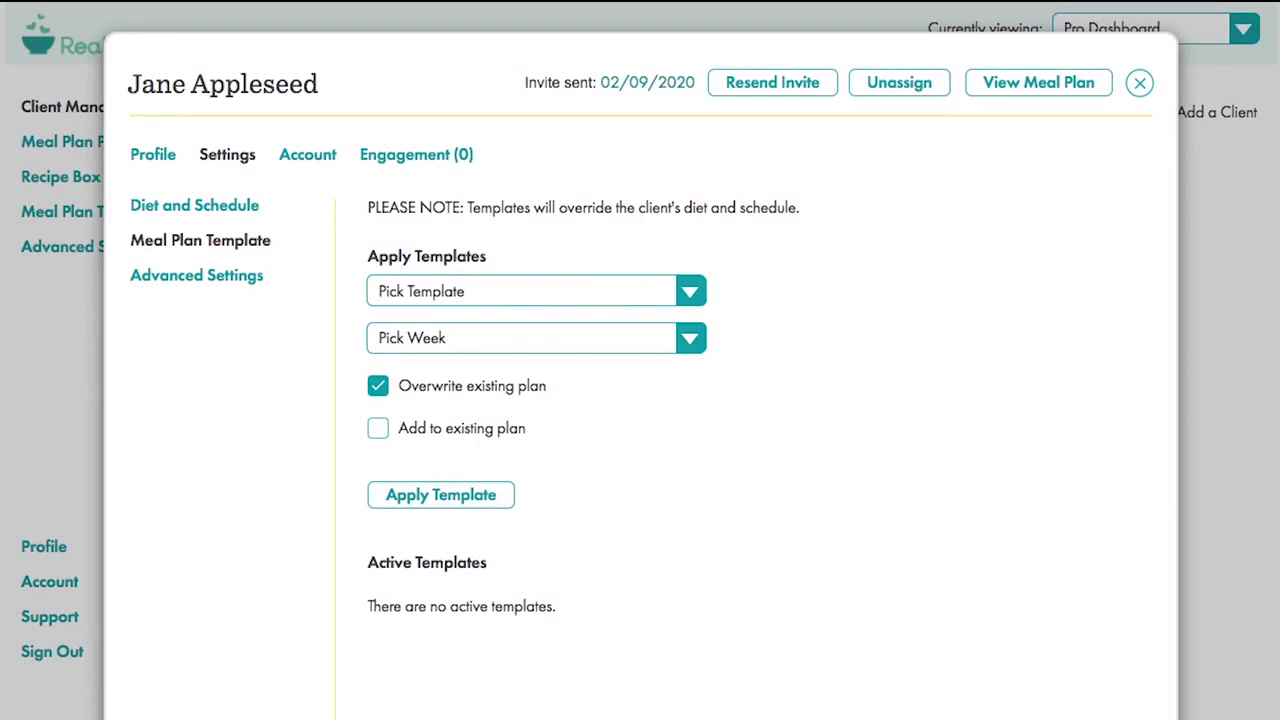
left_click(212, 205)
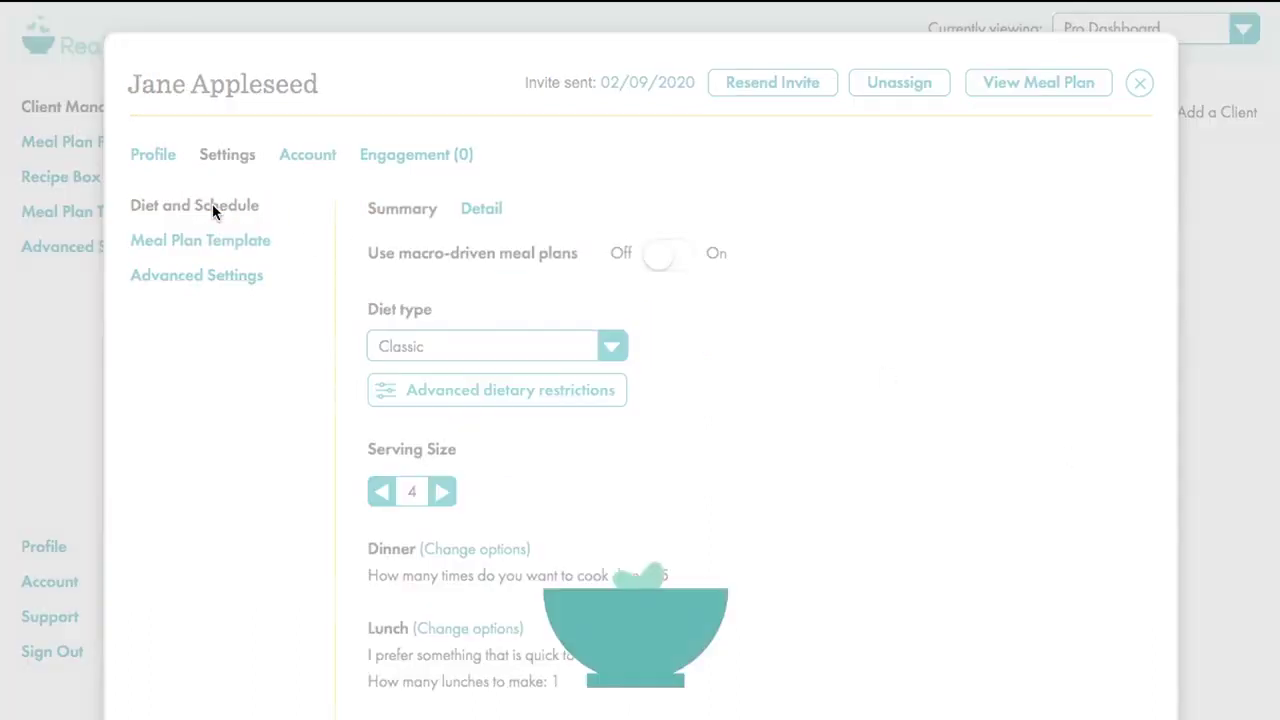
left_click(674, 257)
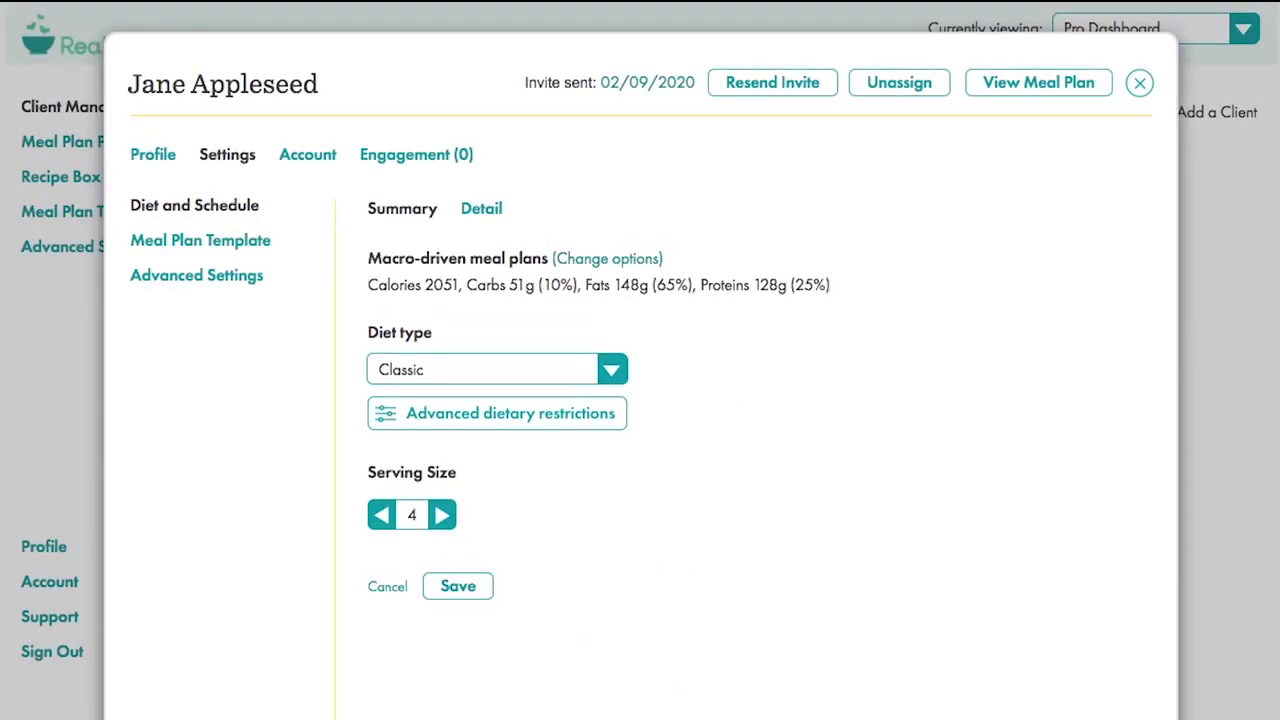
left_click(609, 259)
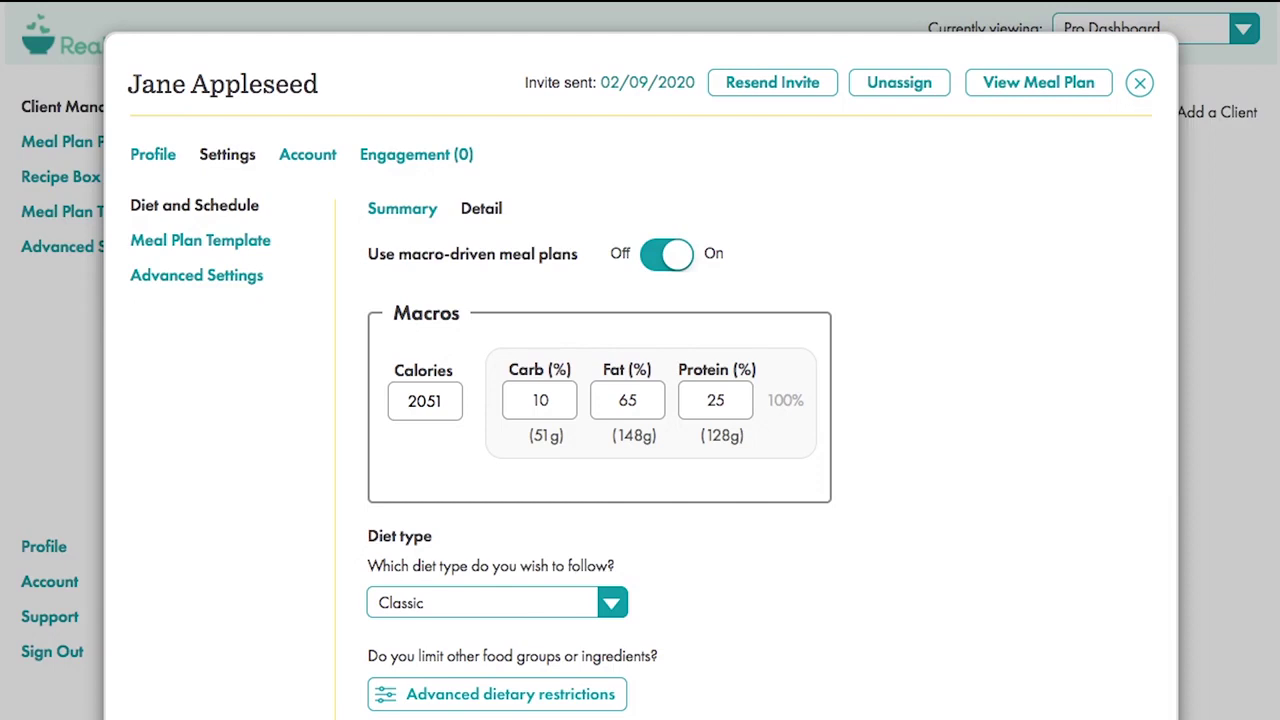
left_click(668, 260)
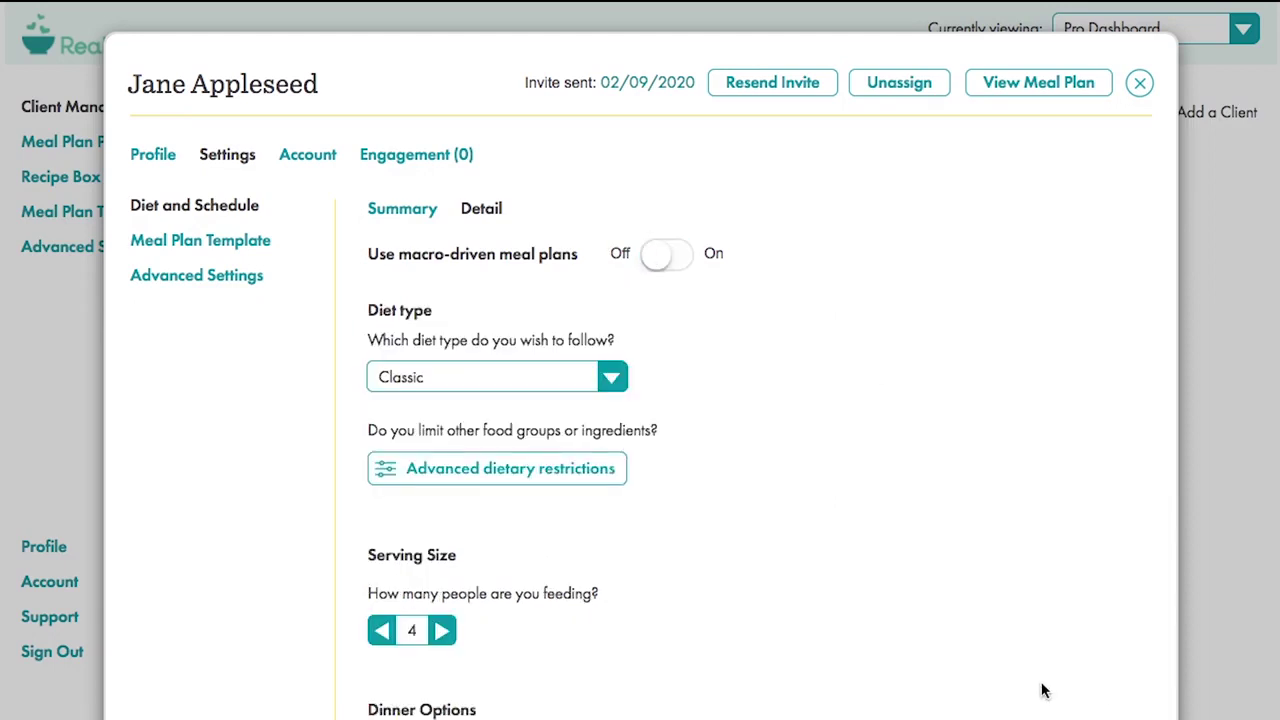
- Reduce dinners cooked per week from 5 to 4 and enable leftovers
scroll(1042, 690, "down", 5)
scroll(1042, 690, "down", 2)
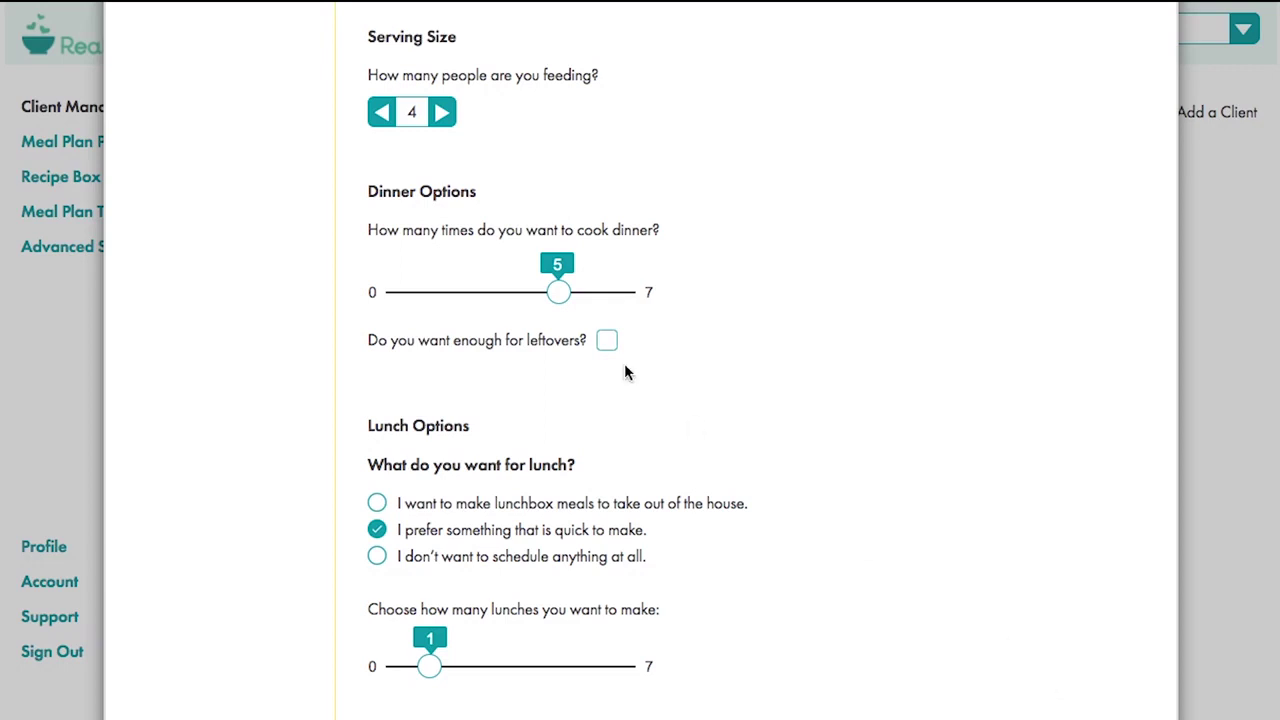
left_click(551, 293)
left_click_drag(551, 293, 528, 292)
left_click(607, 342)
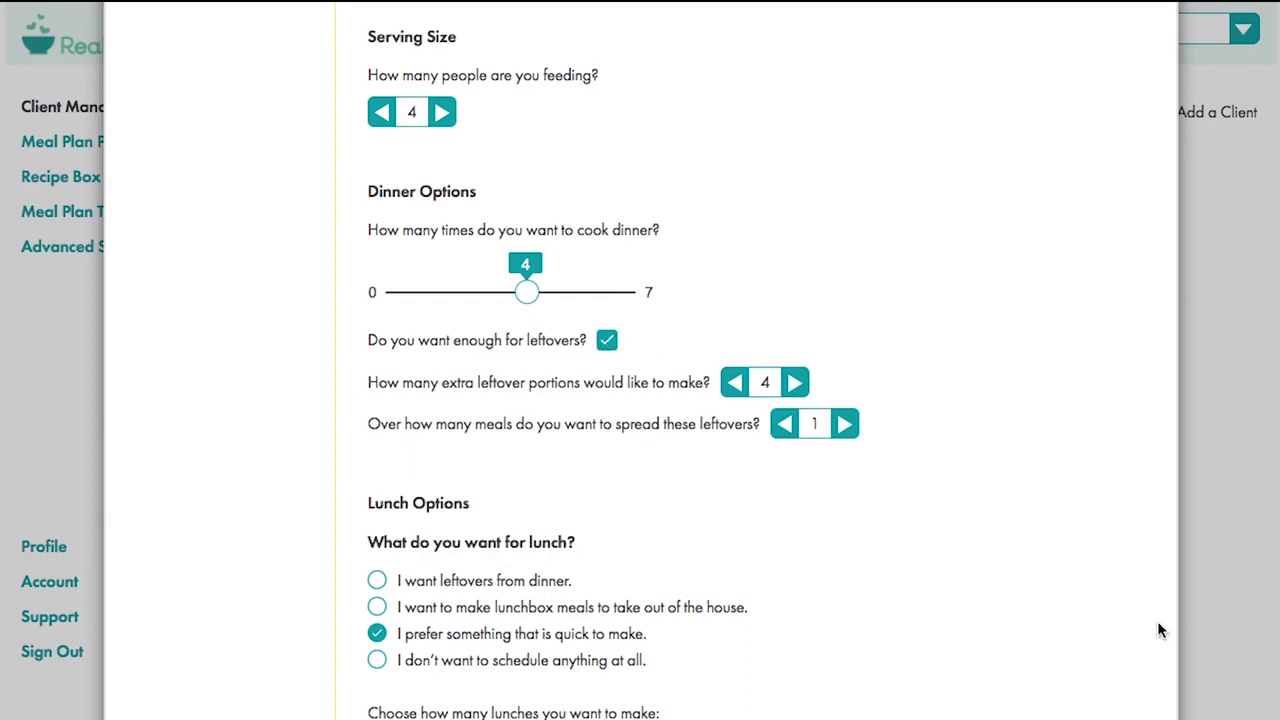
- Review the client's advanced settings, then close settings back to the client list
scroll(1160, 630, "down", 3)
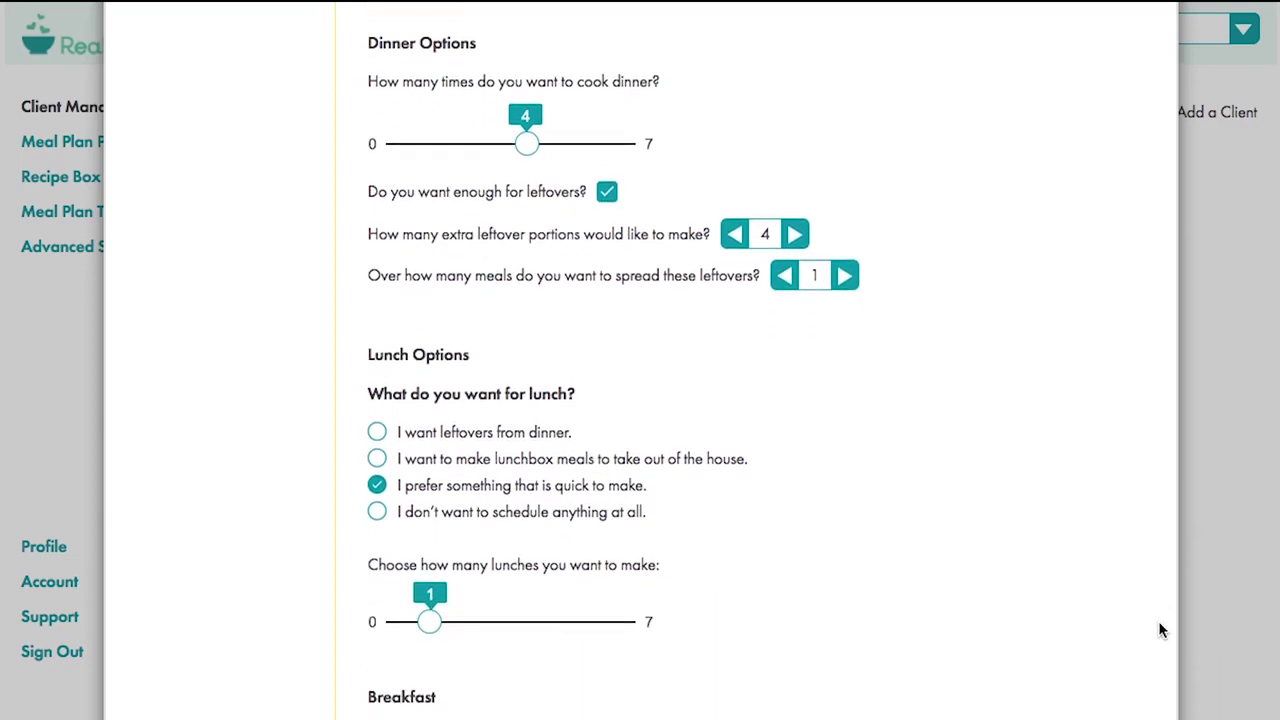
scroll(1160, 630, "down", 2)
scroll(1160, 610, "down", 5)
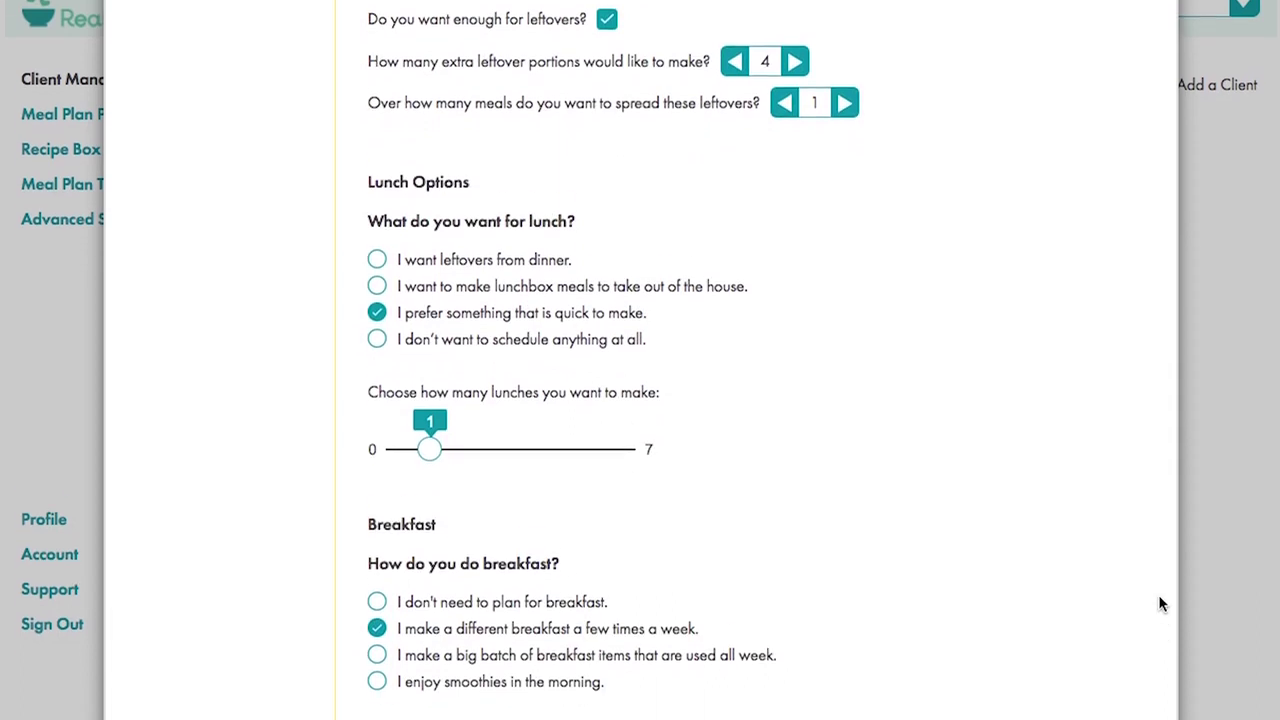
scroll(640, 360, "down", 3)
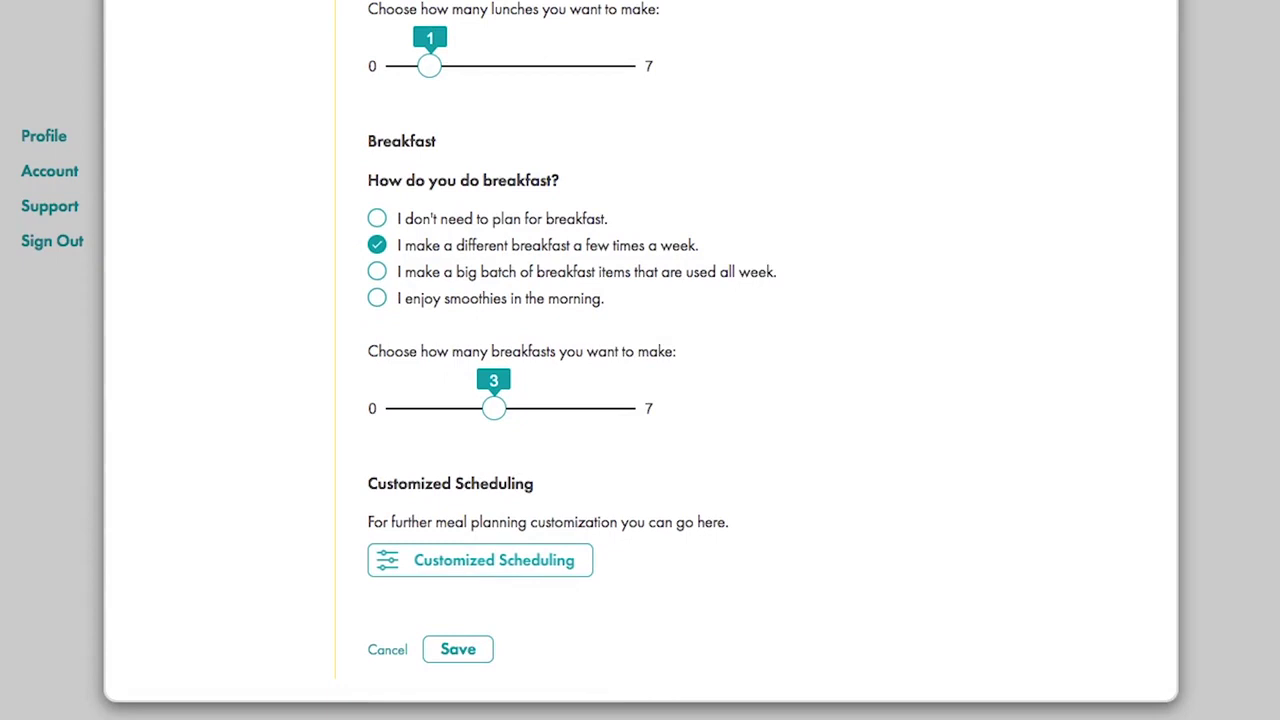
scroll(186, 63, "up", 8)
left_click(171, 283)
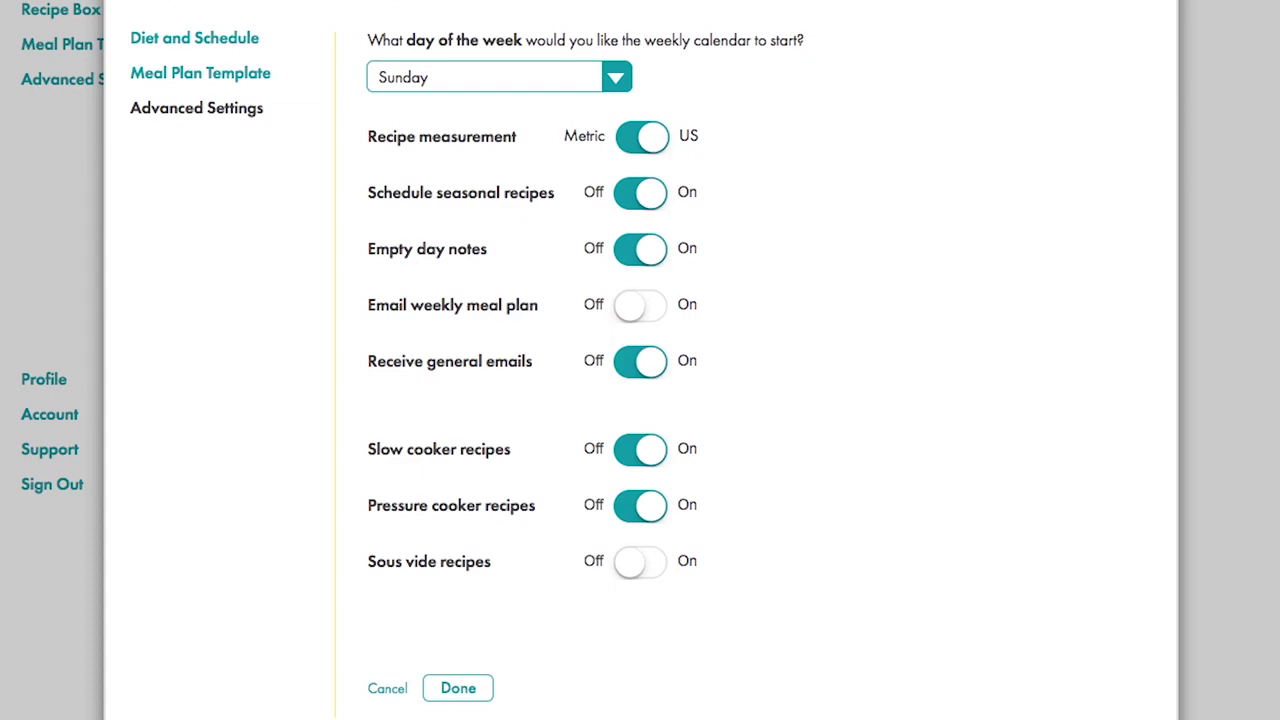
left_click(1140, 74)
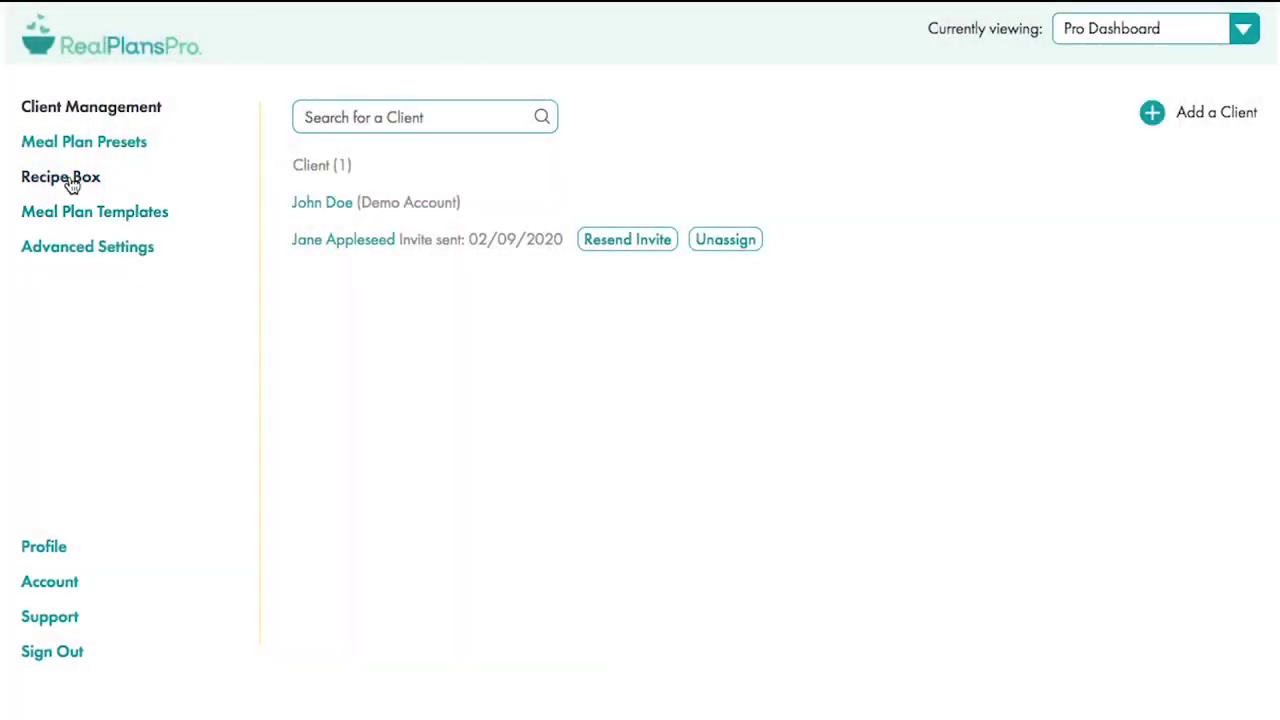
- Browse the diet type, schedule and macro presets, cancelling a new diet type, then visit the Recipe Box
left_click(55, 146)
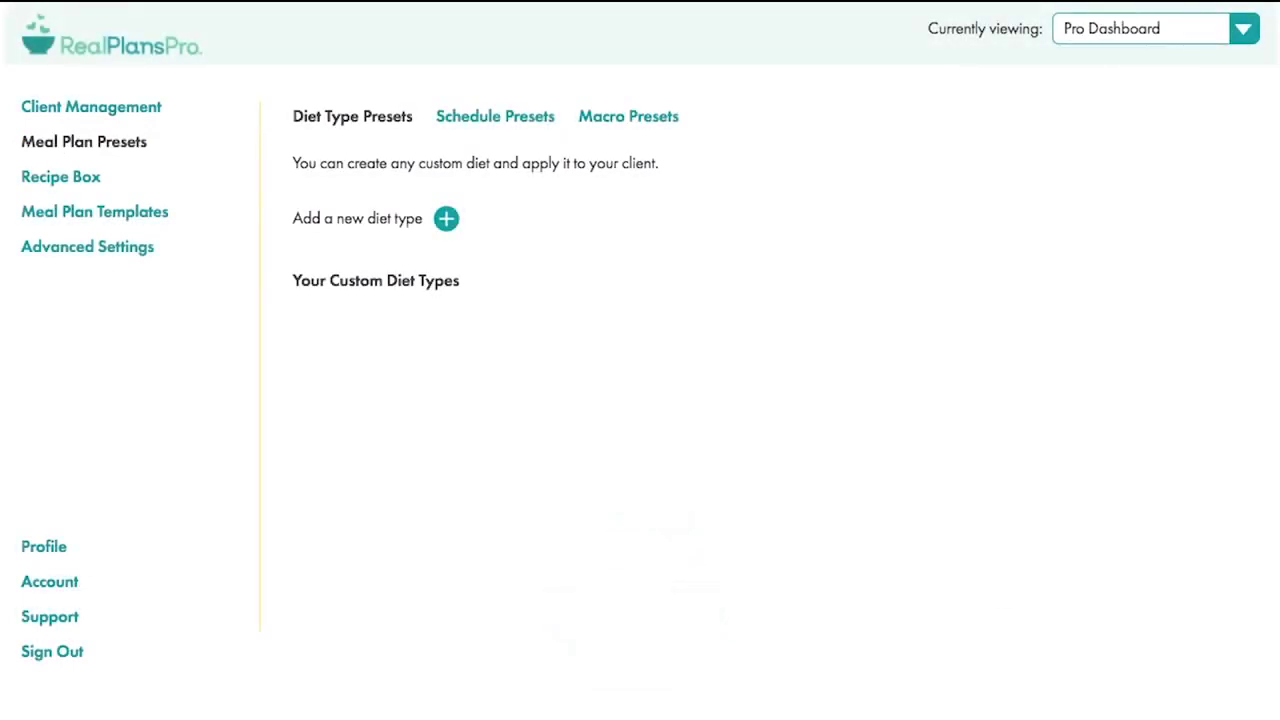
left_click(446, 219)
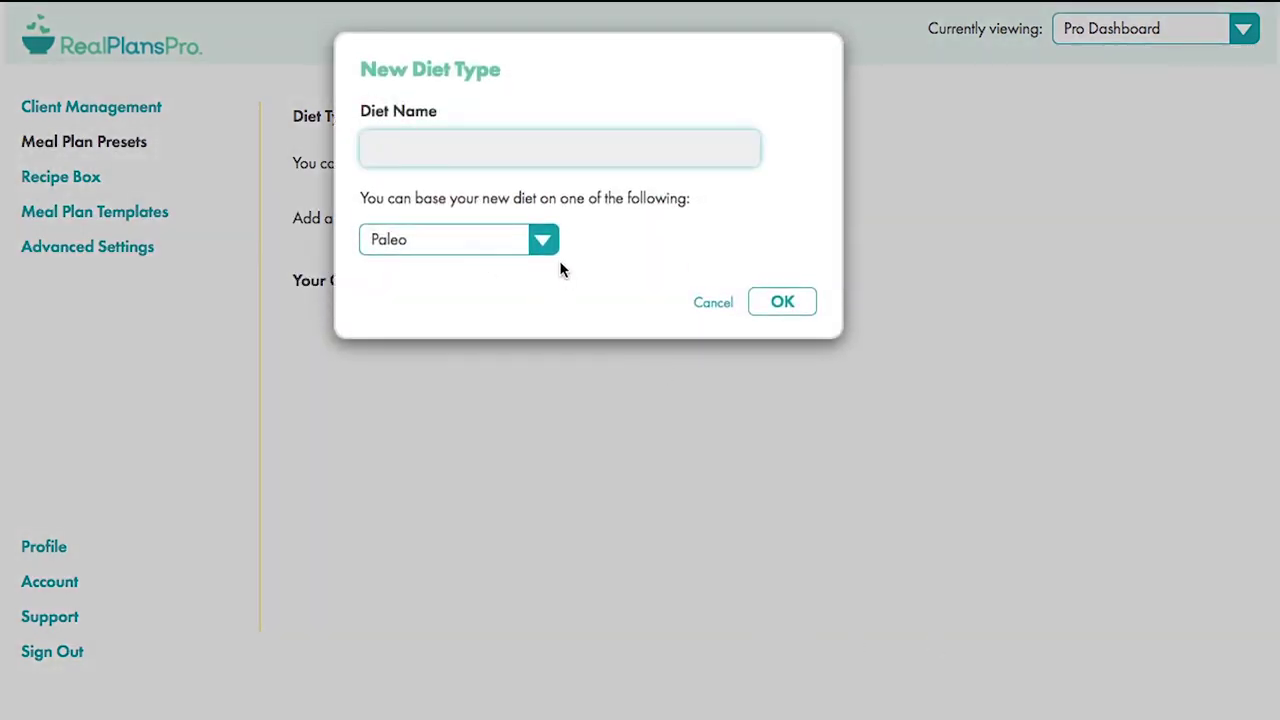
left_click(711, 309)
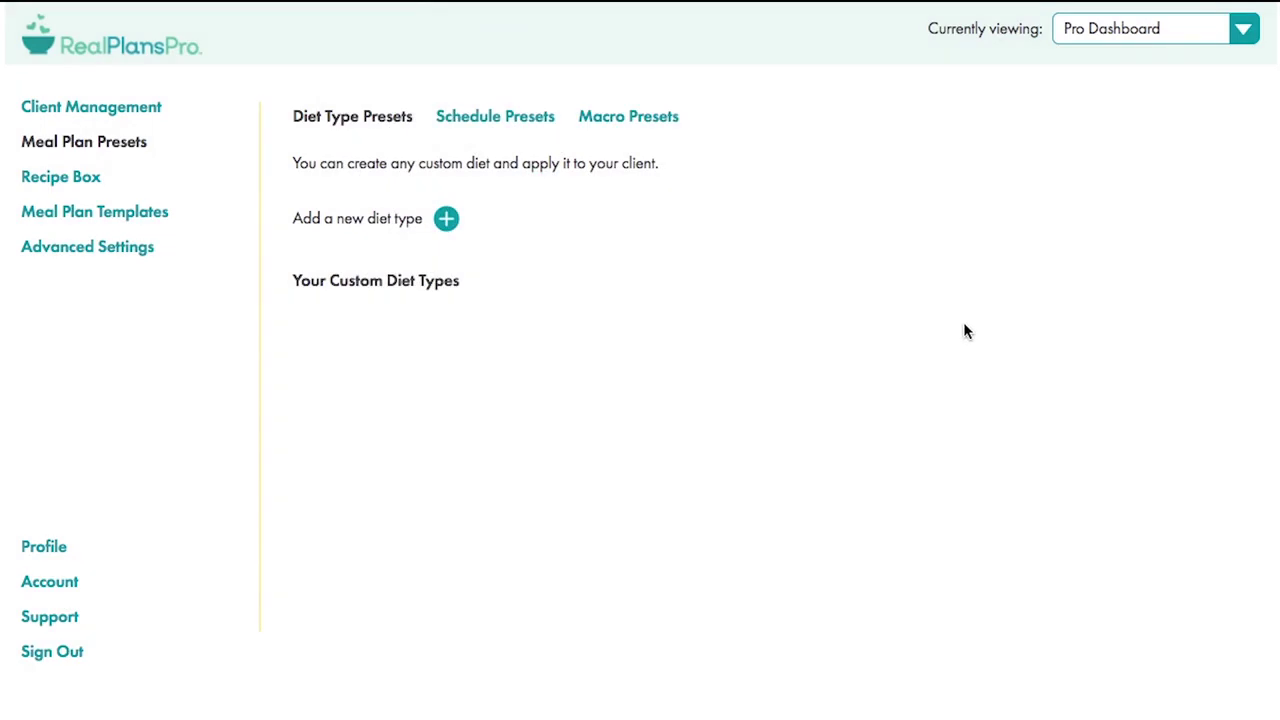
left_click(495, 120)
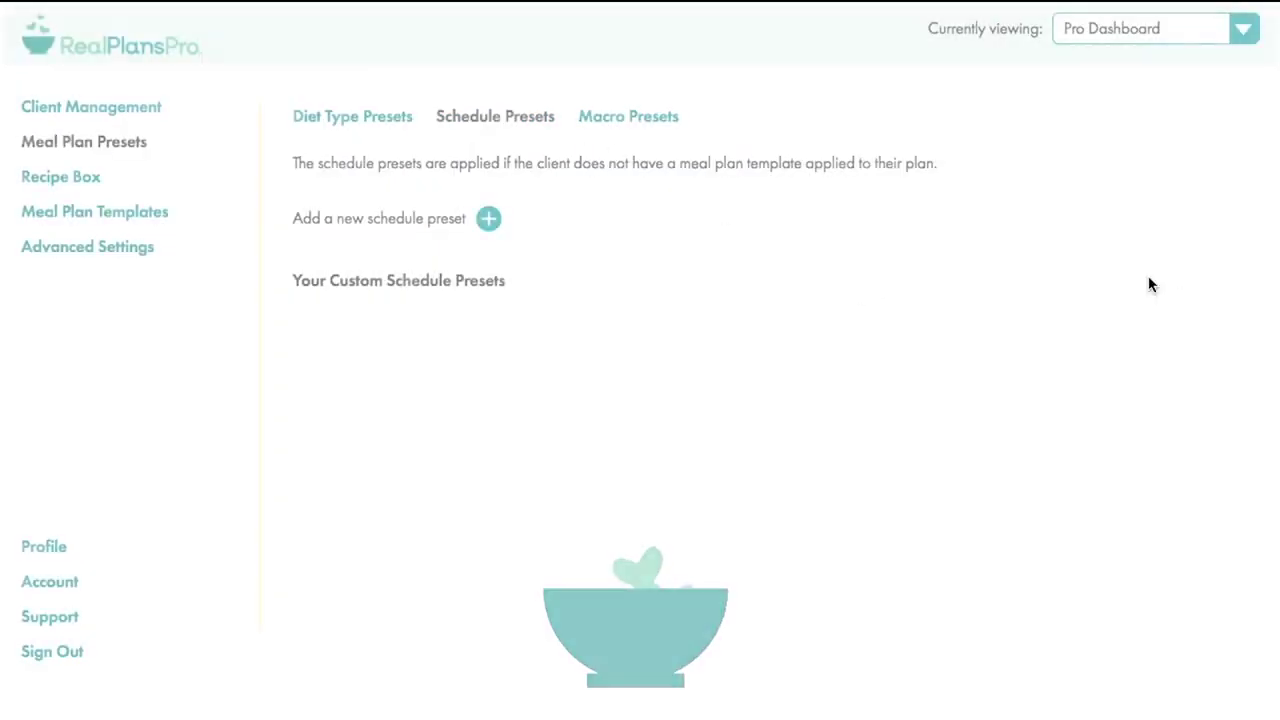
left_click(646, 120)
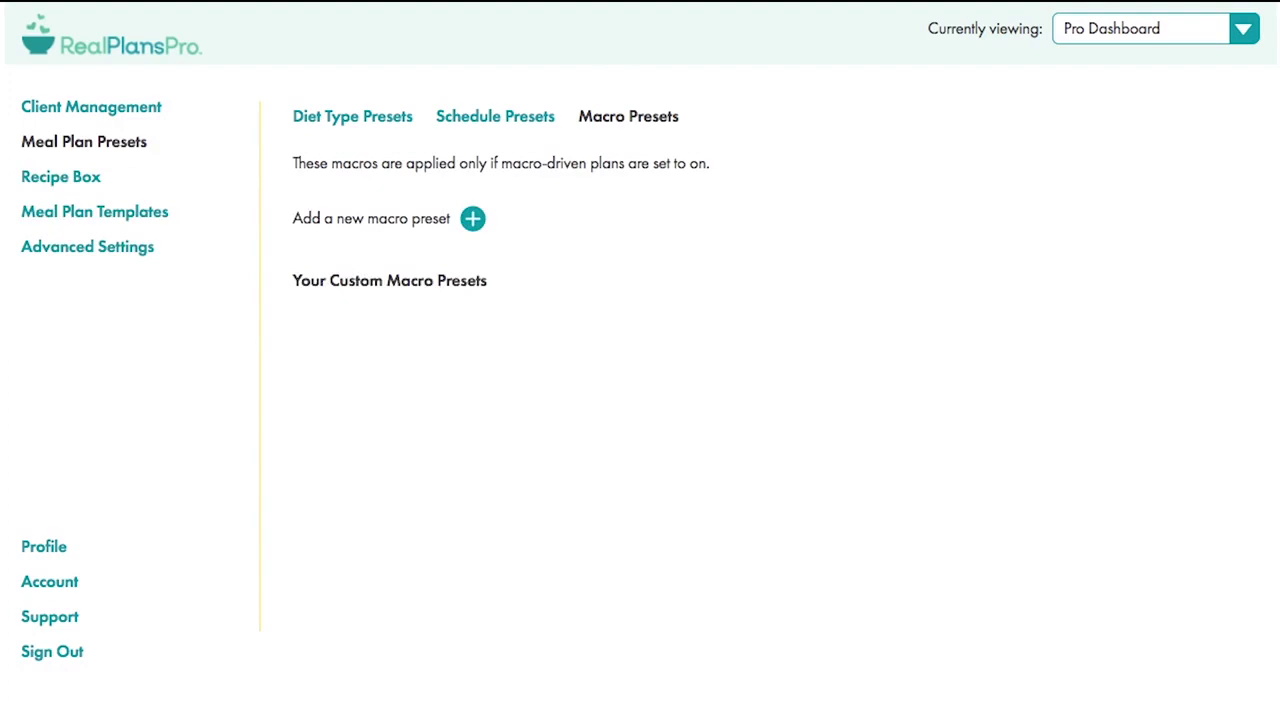
left_click(55, 180)
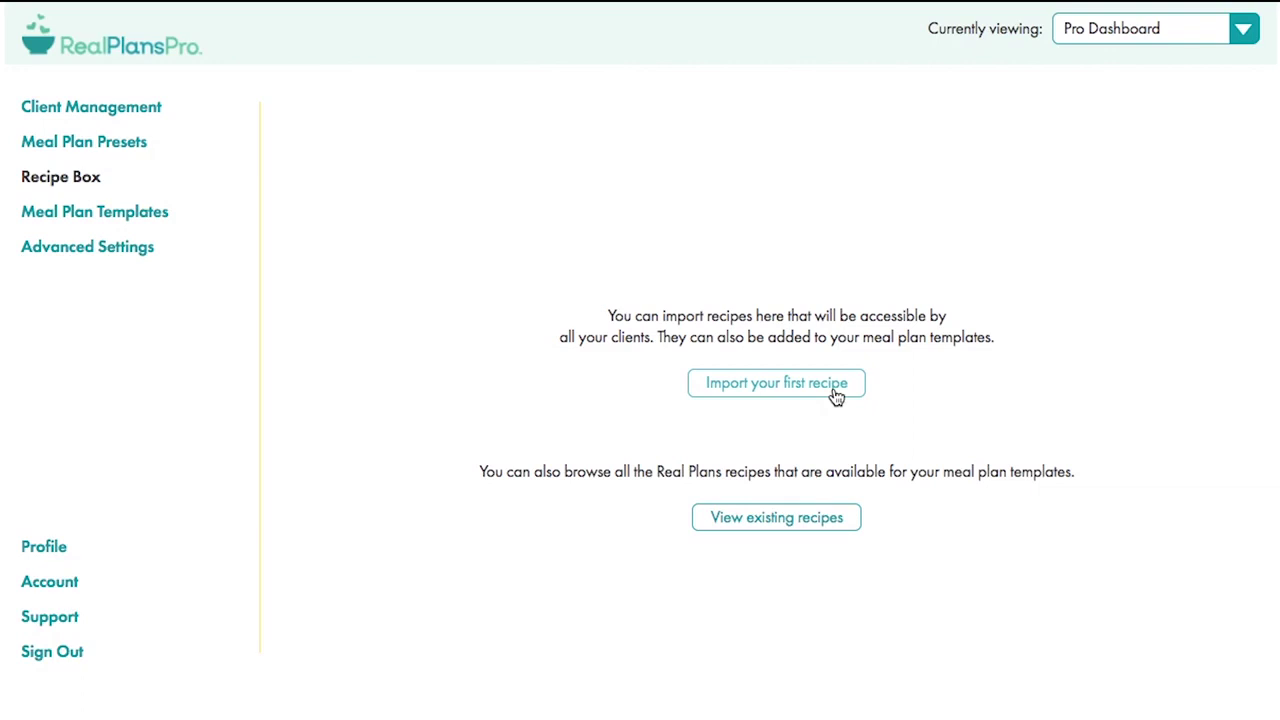
- Filter existing Real Plans recipes to Entree/Main Course and dismiss the import options unused
left_click(820, 518)
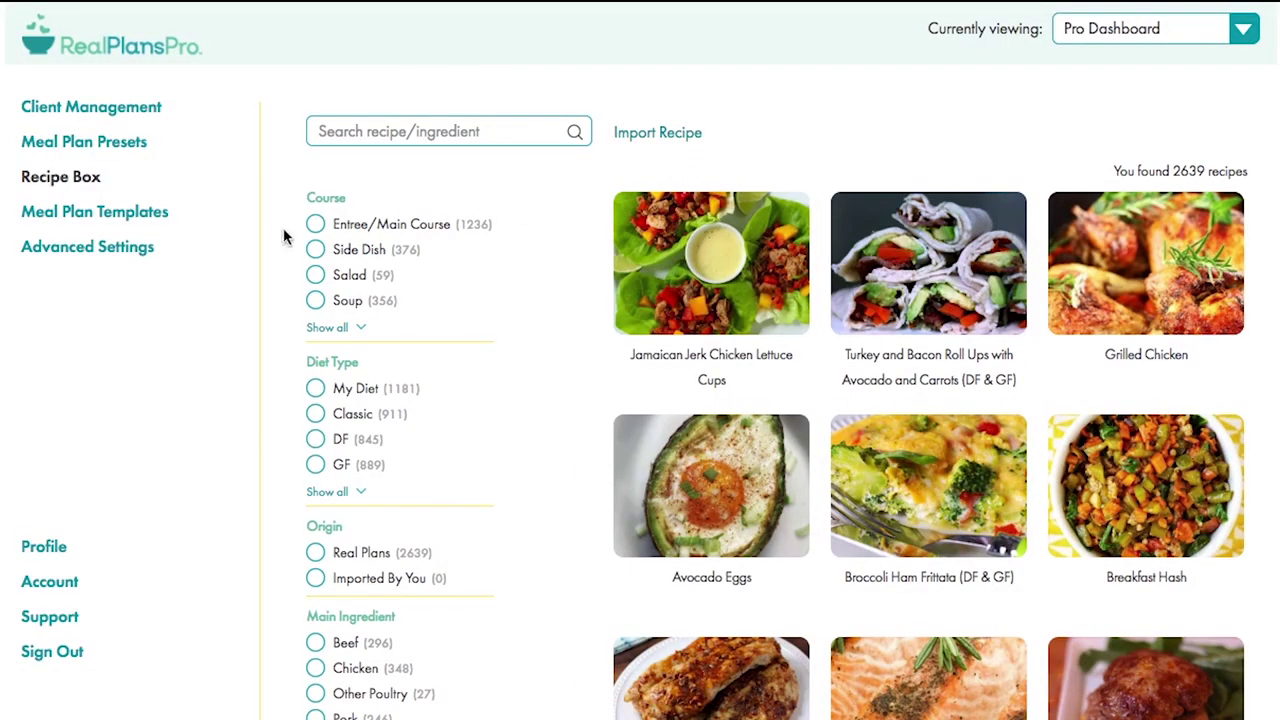
left_click(316, 223)
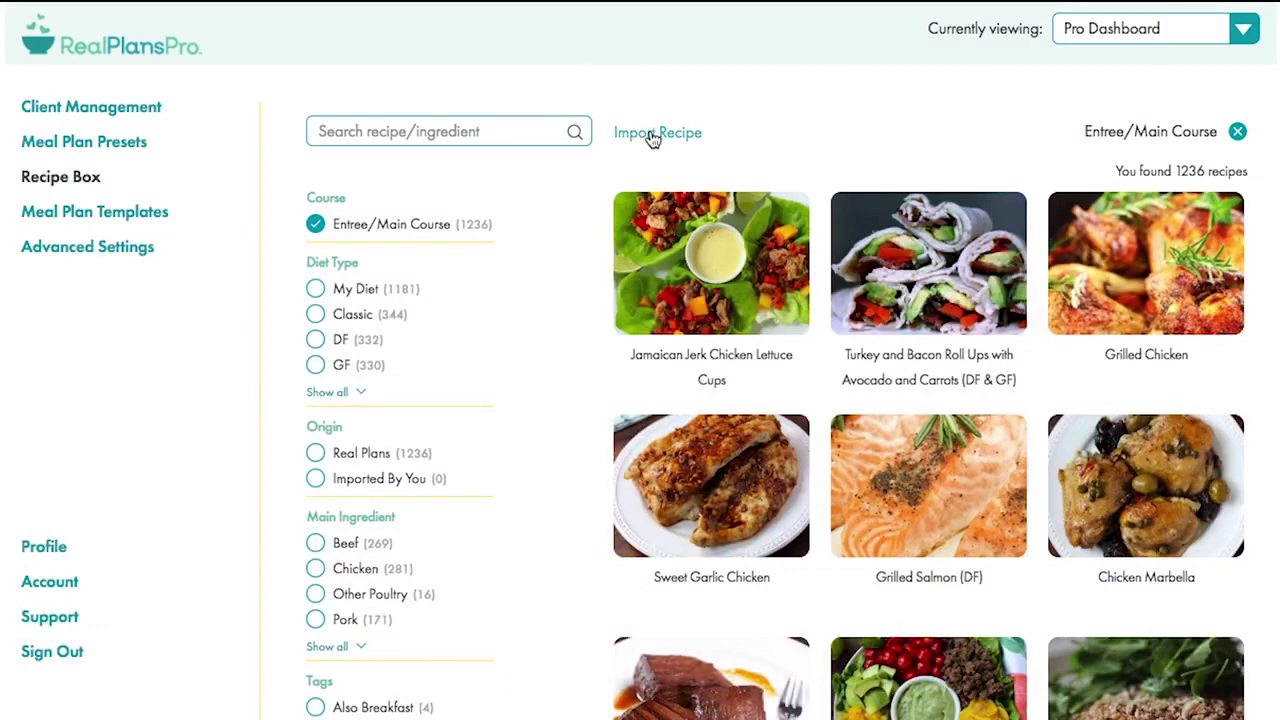
left_click(651, 133)
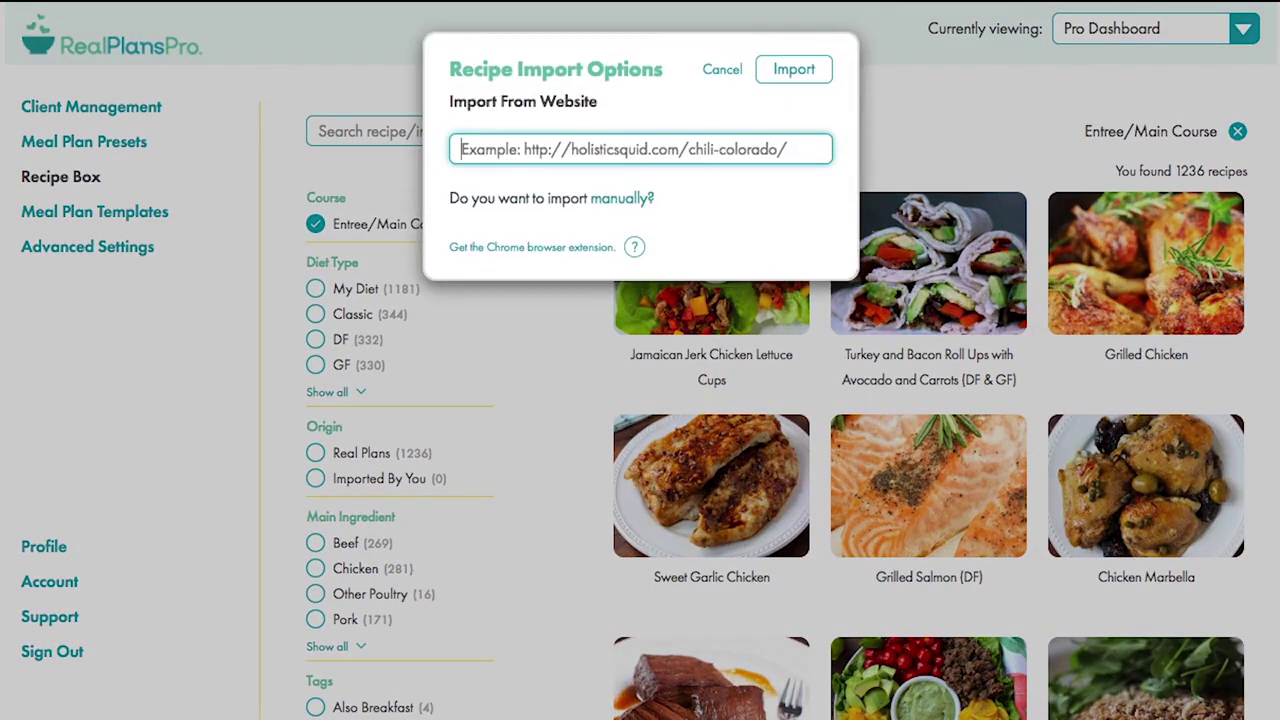
left_click(722, 72)
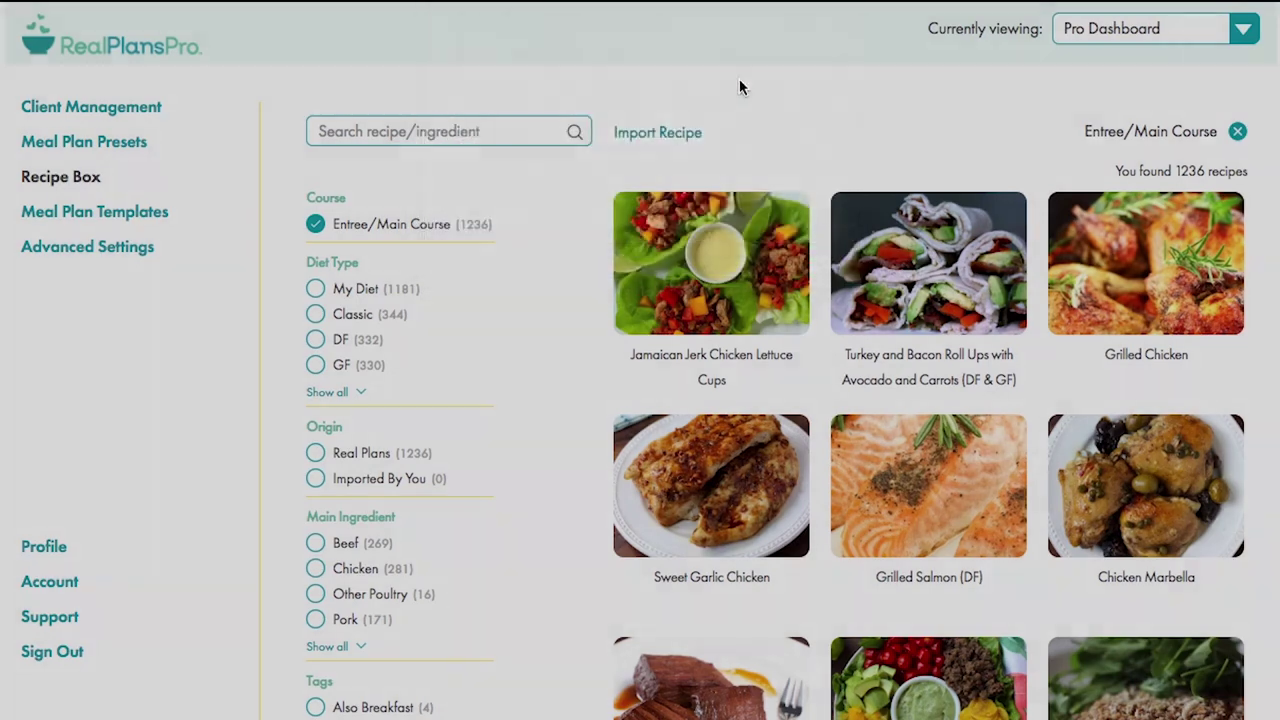
- Create a Paleo meal plan template named '4 week template' and save it
left_click(73, 215)
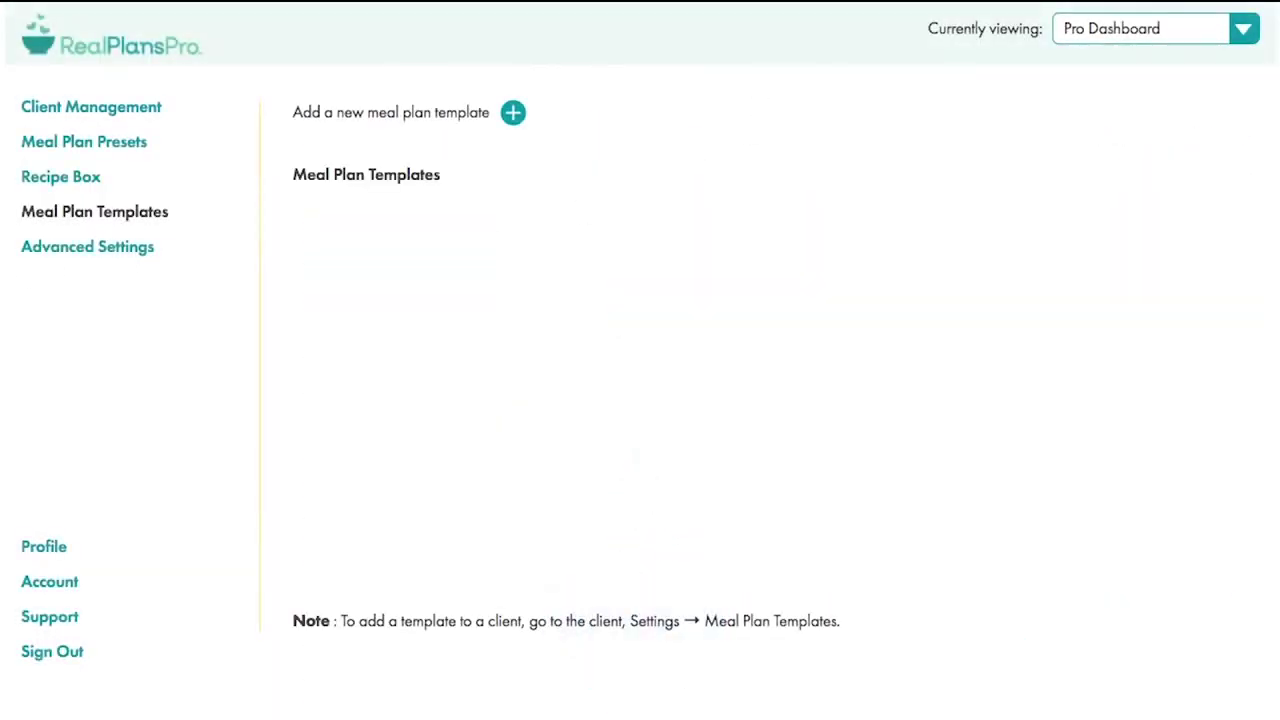
left_click(513, 113)
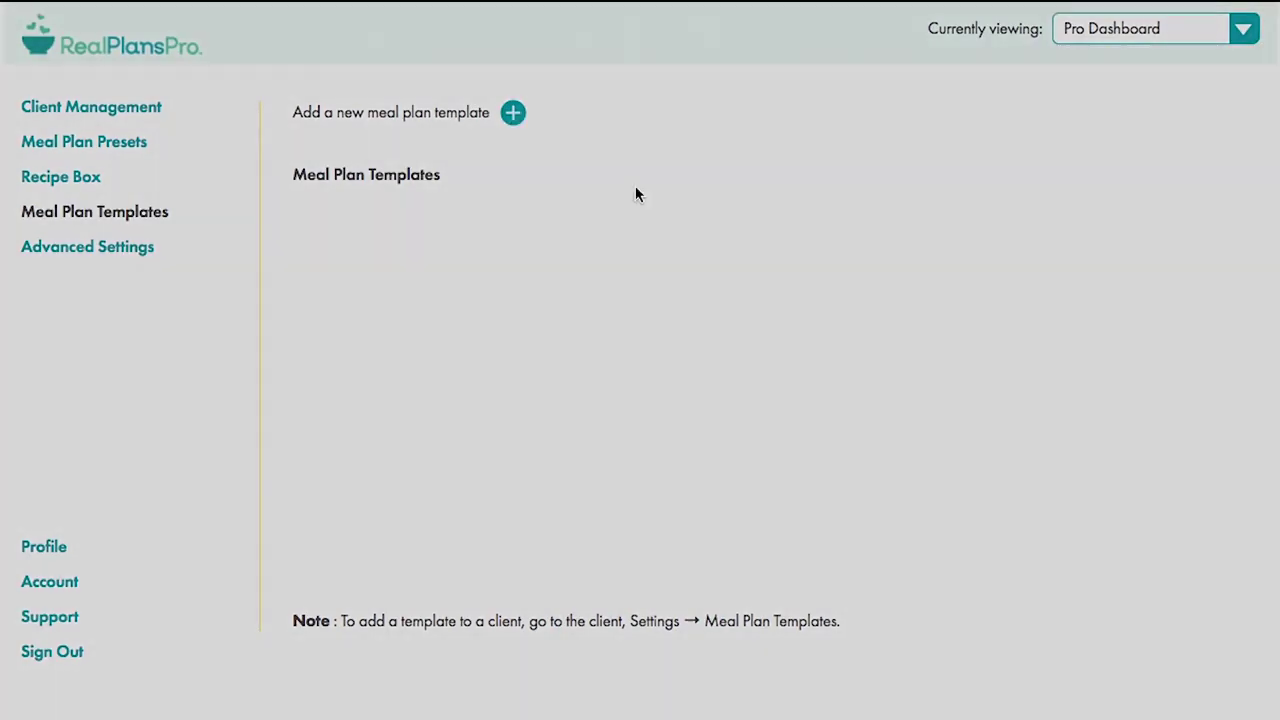
left_click(566, 249)
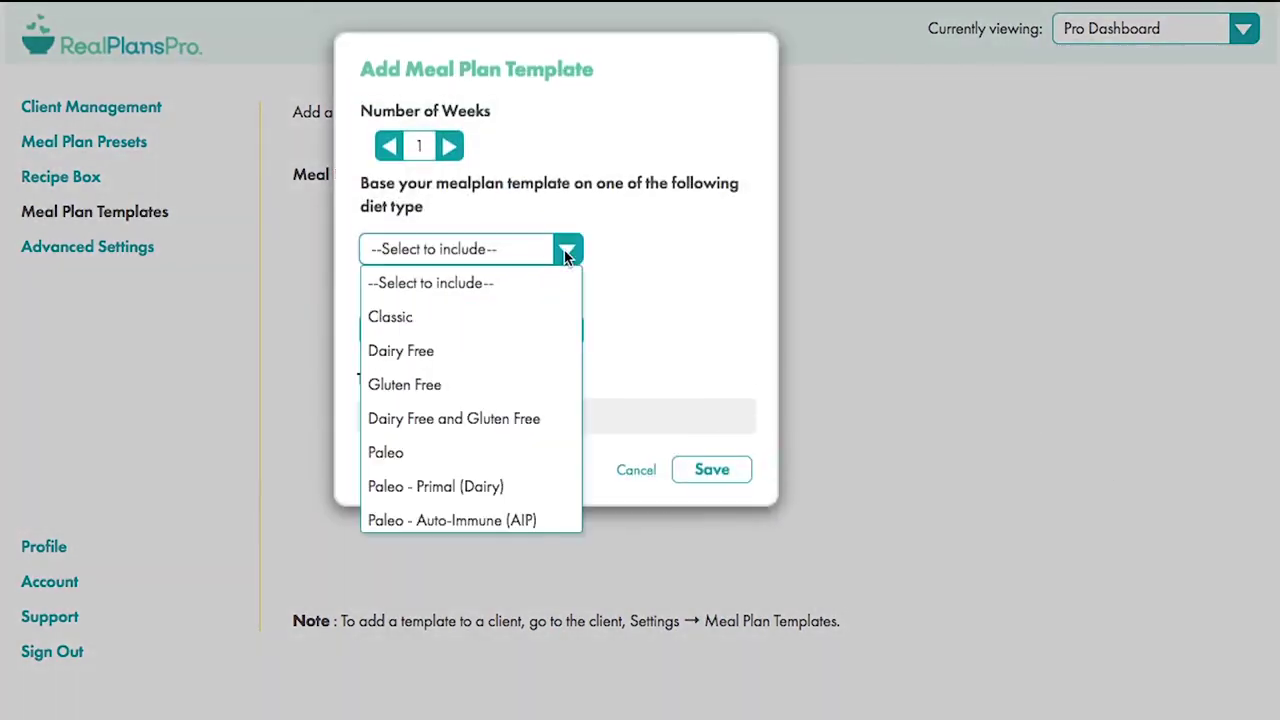
left_click(443, 452)
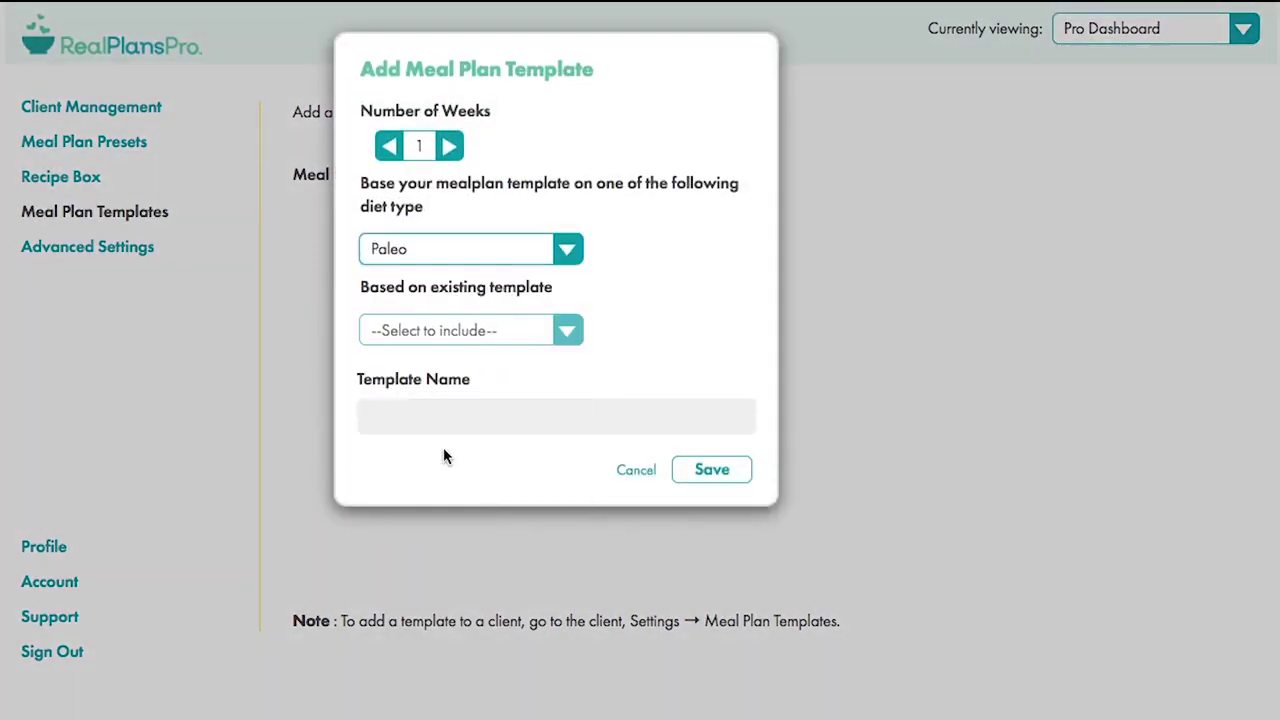
left_click(443, 425)
type("4 week template")
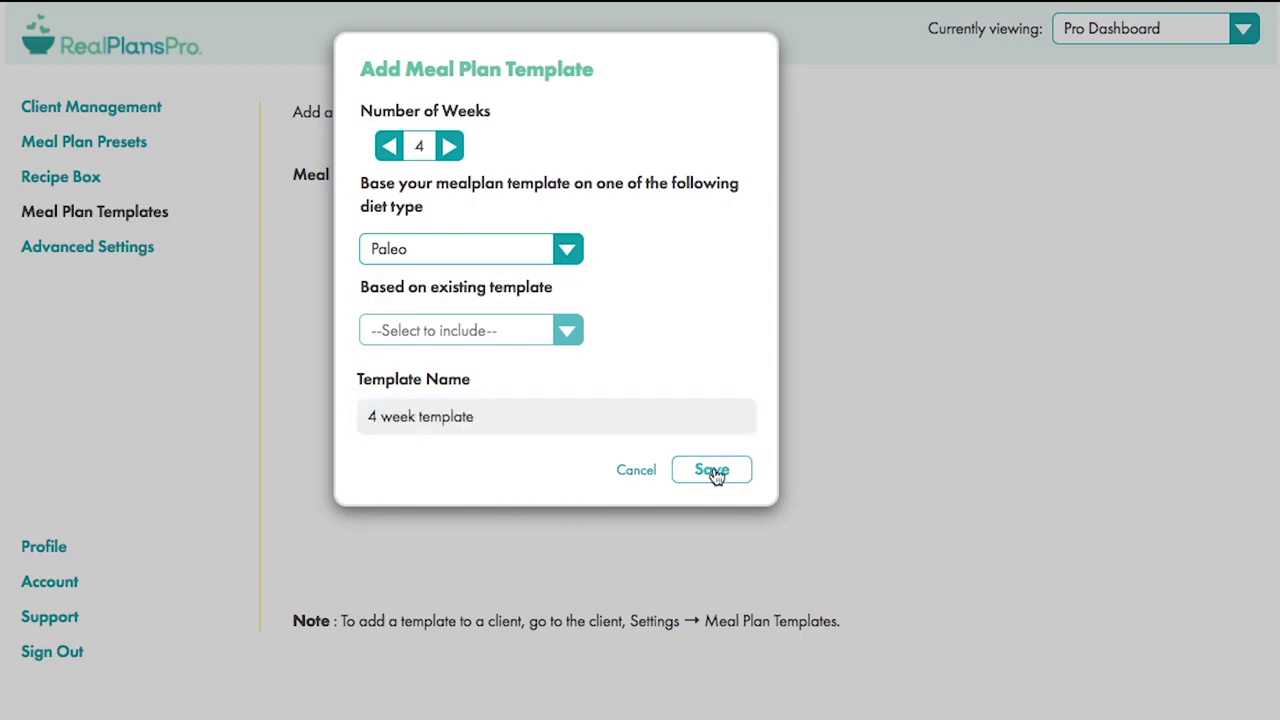
left_click(712, 470)
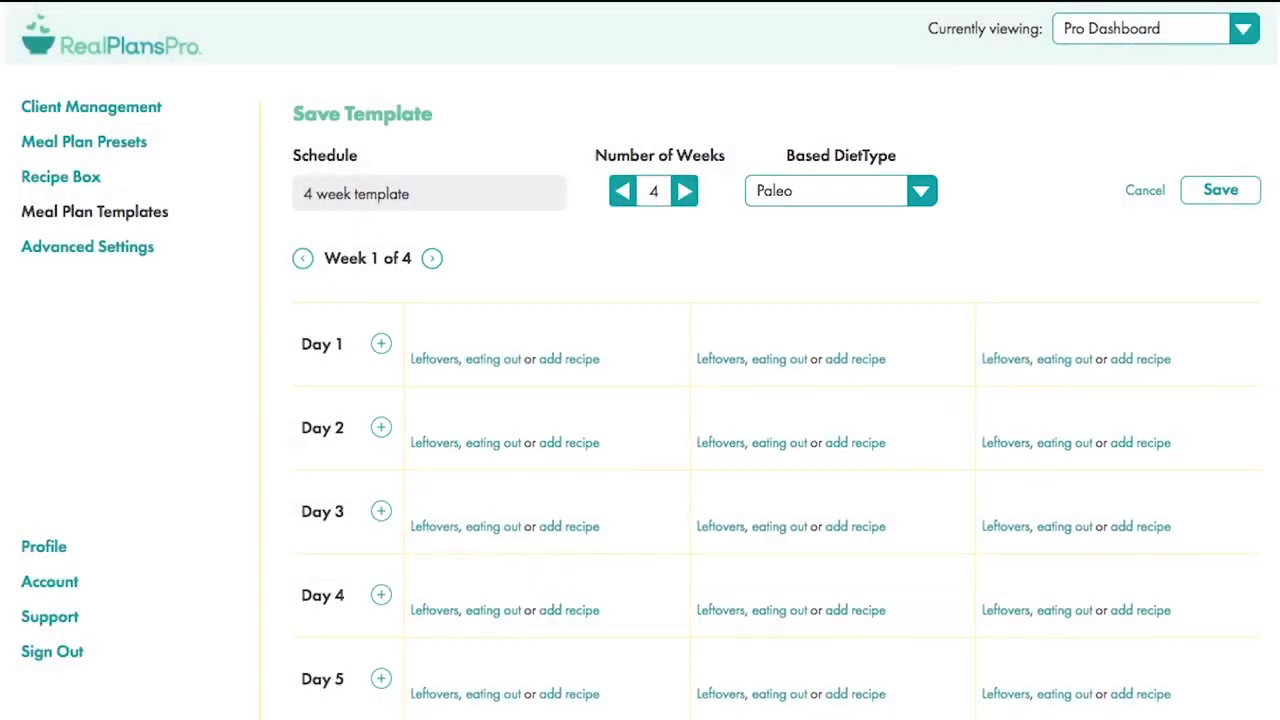
- Search 'roast chi' and add Roast Chicken to Day 1, then close its recipe details
left_click(592, 368)
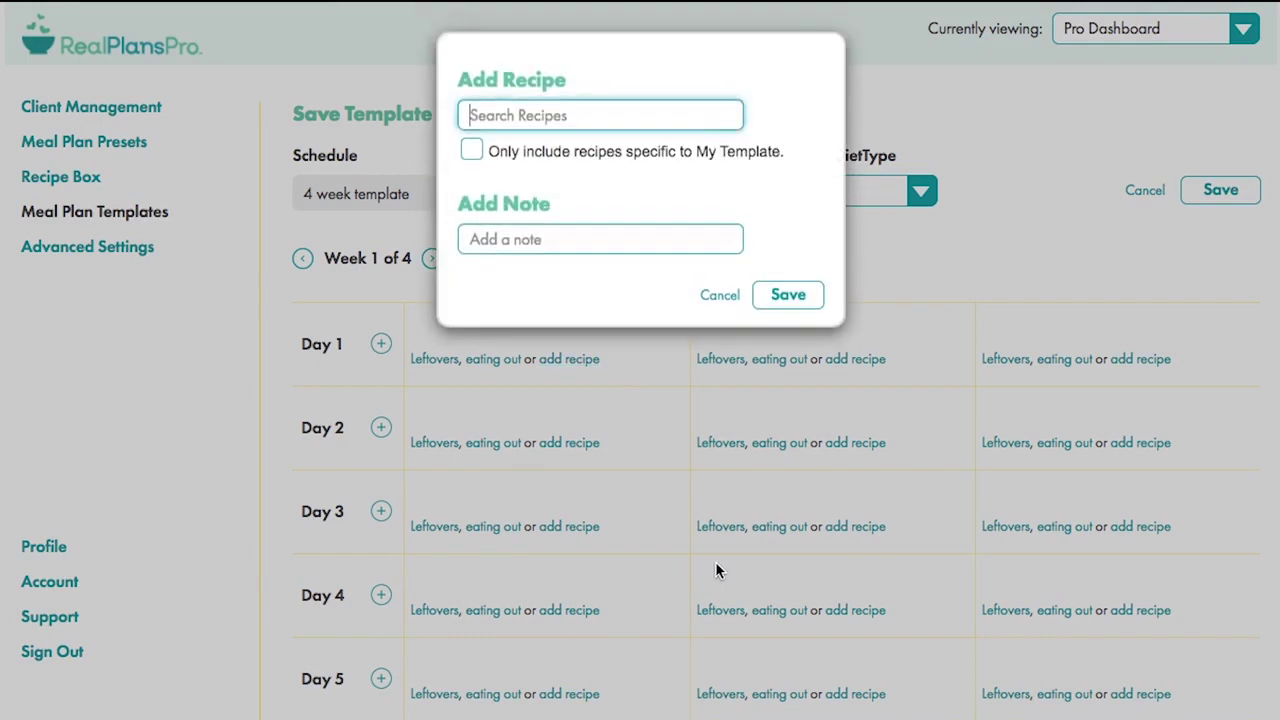
type("roa")
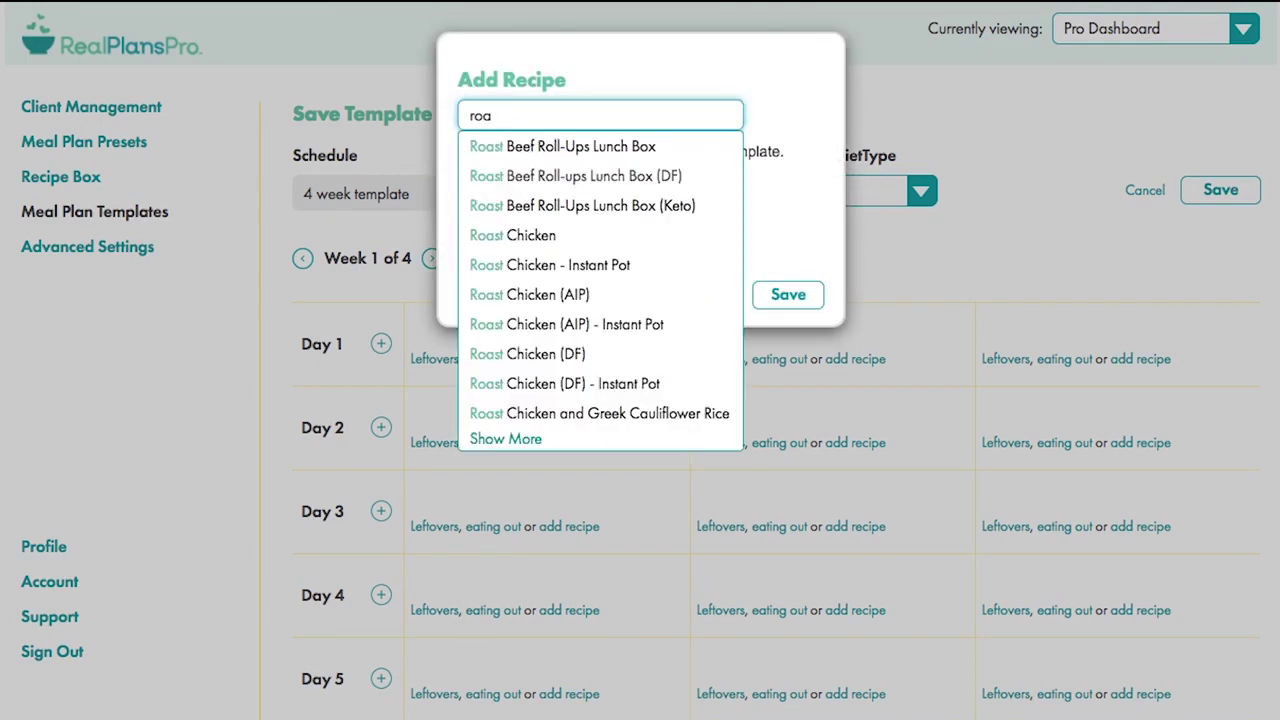
type("st chi")
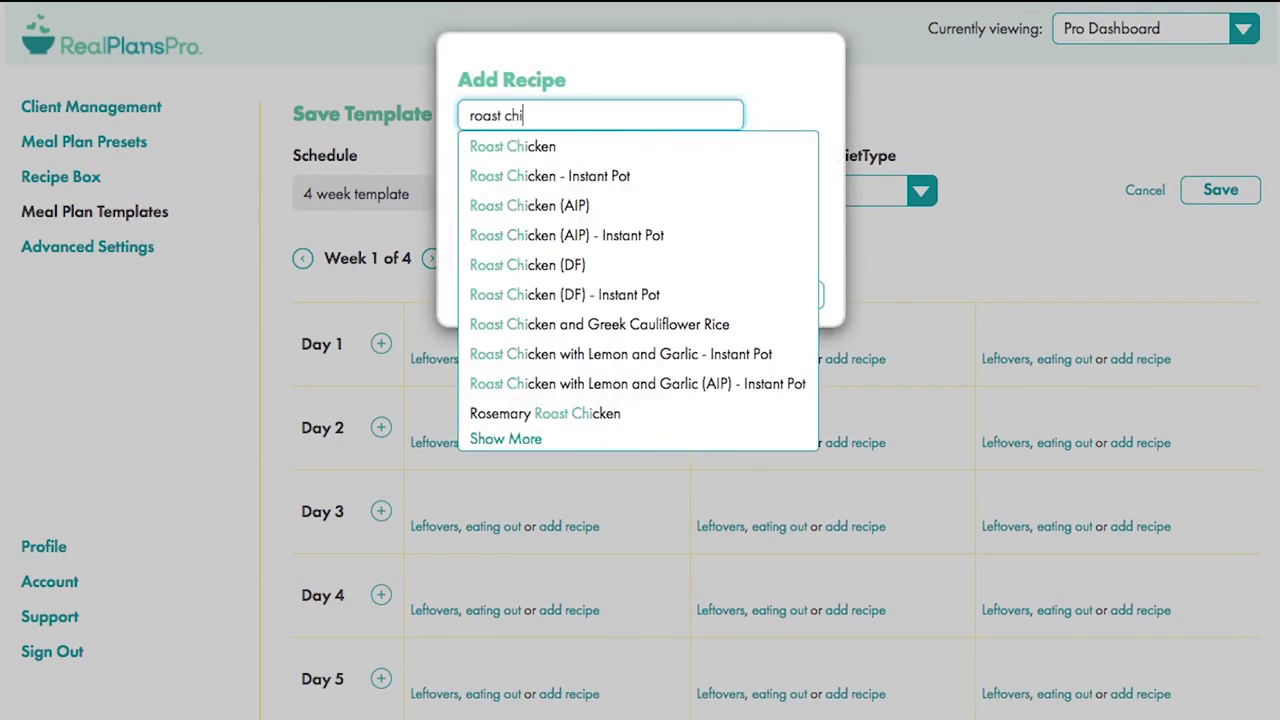
left_click(506, 146)
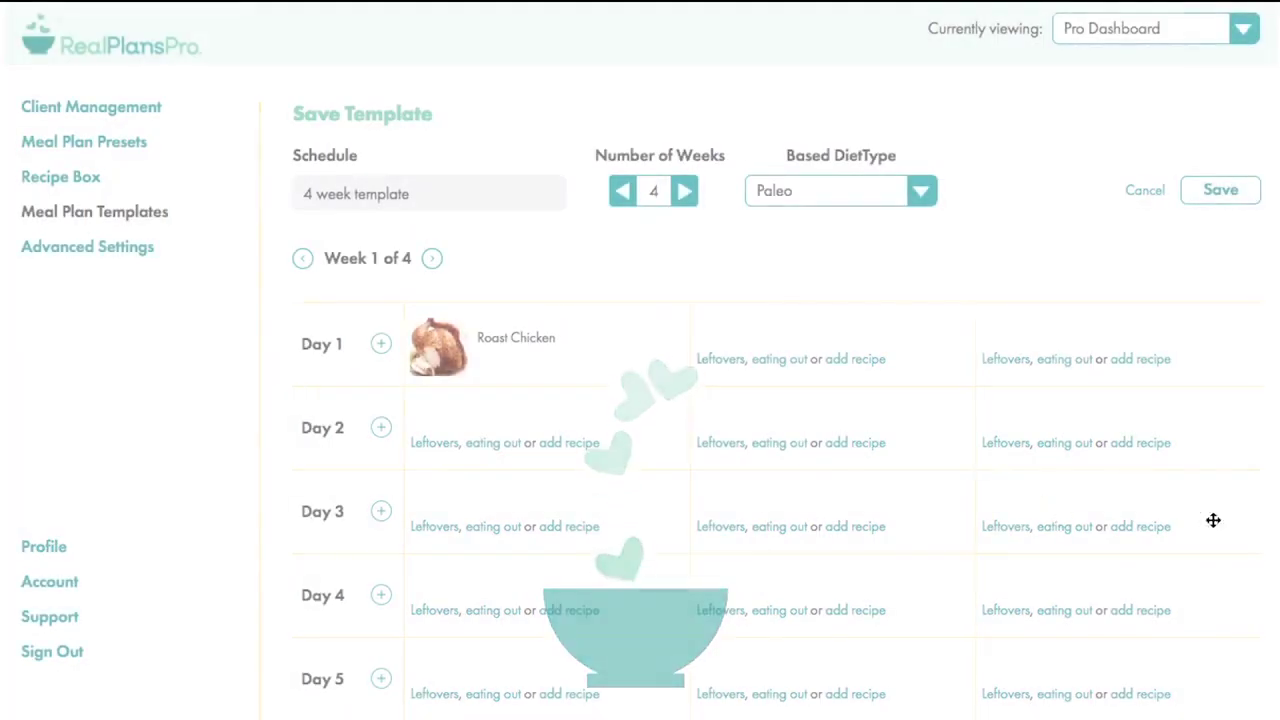
scroll(1149, 632, "down", 2)
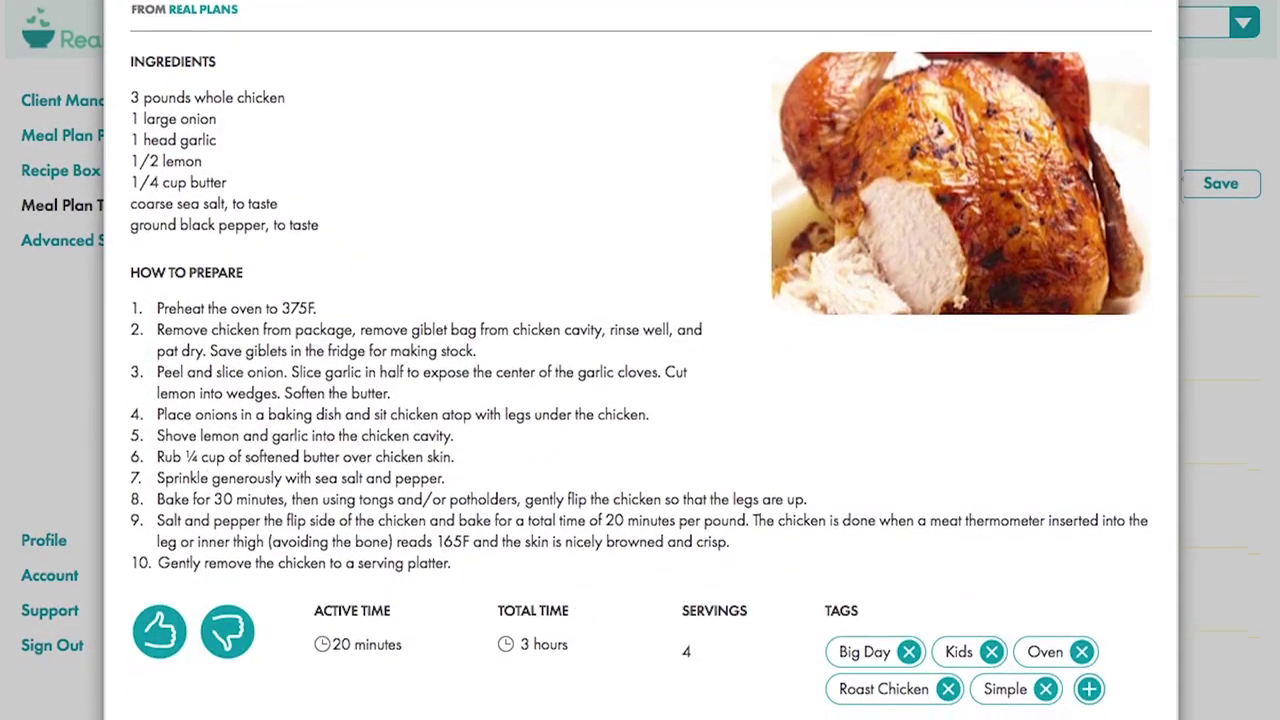
scroll(257, 685, "down", 5)
left_click(594, 709)
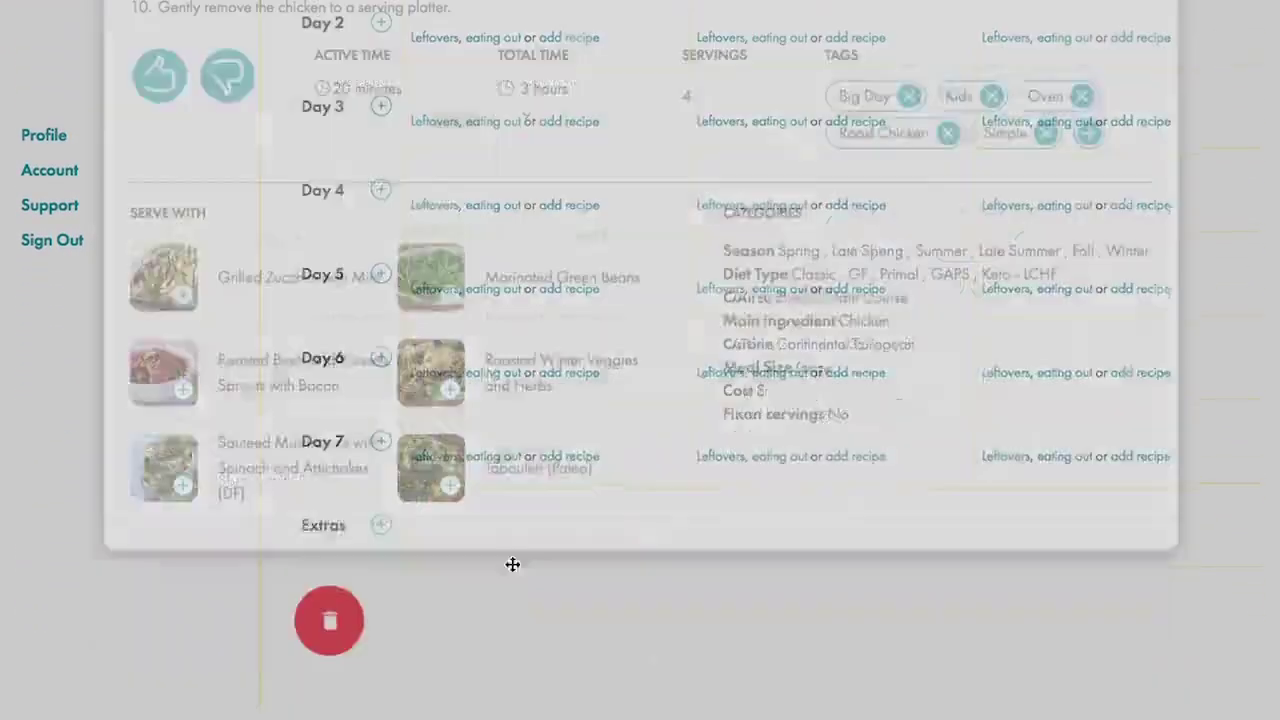
scroll(682, 691, "up", 4)
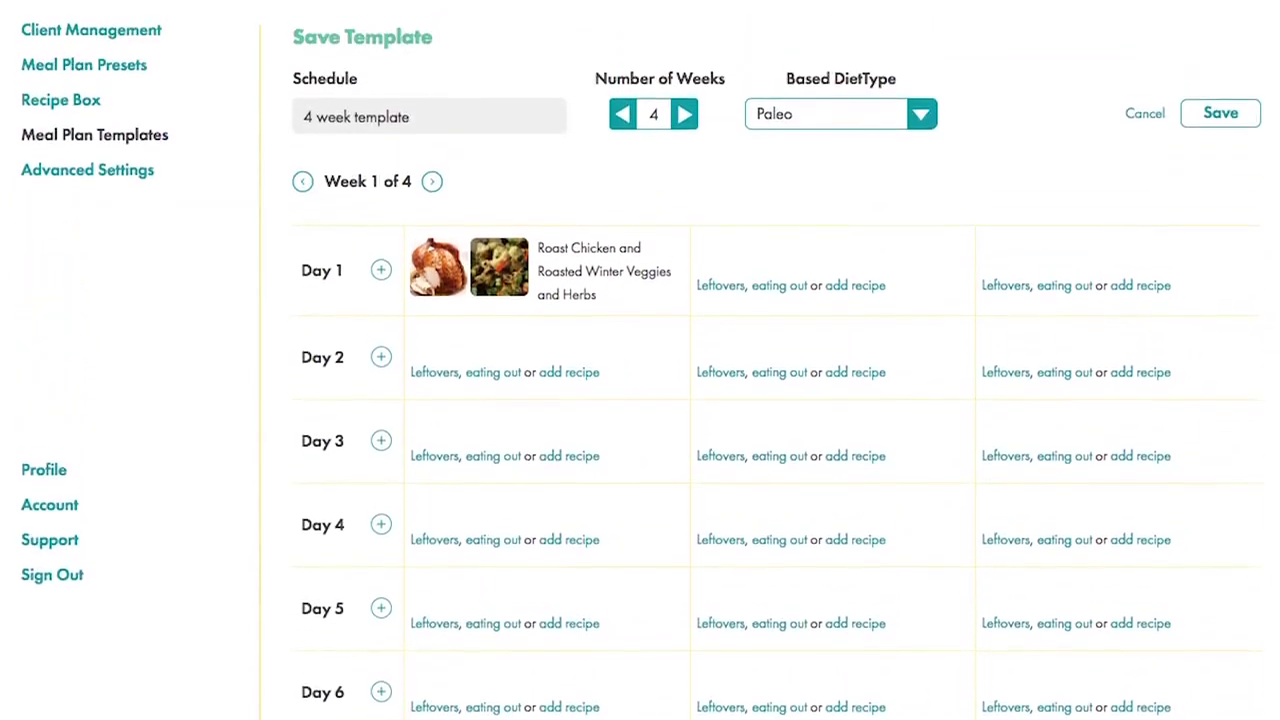
- Copy Roast Chicken and the winter veggies onto Day 2 as leftovers and save the template
left_click_drag(490, 372, 437, 449)
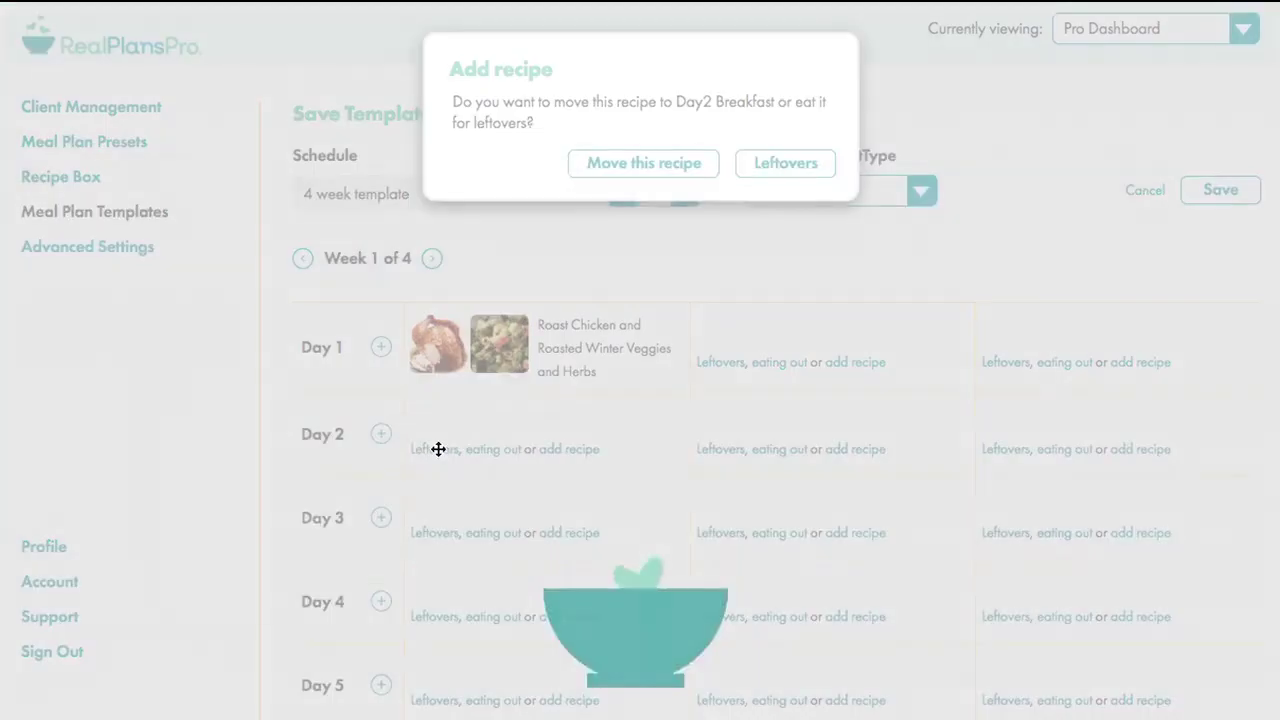
left_click(780, 169)
left_click_drag(522, 342, 509, 451)
left_click(782, 168)
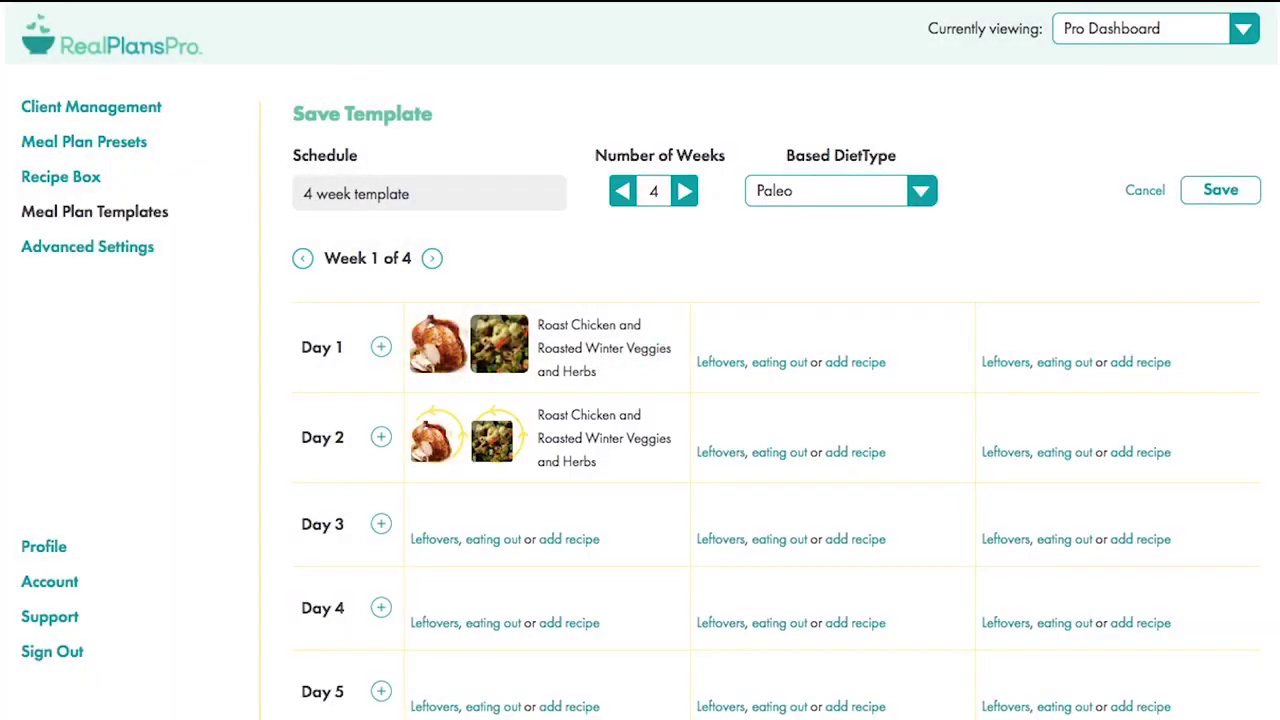
left_click(1220, 190)
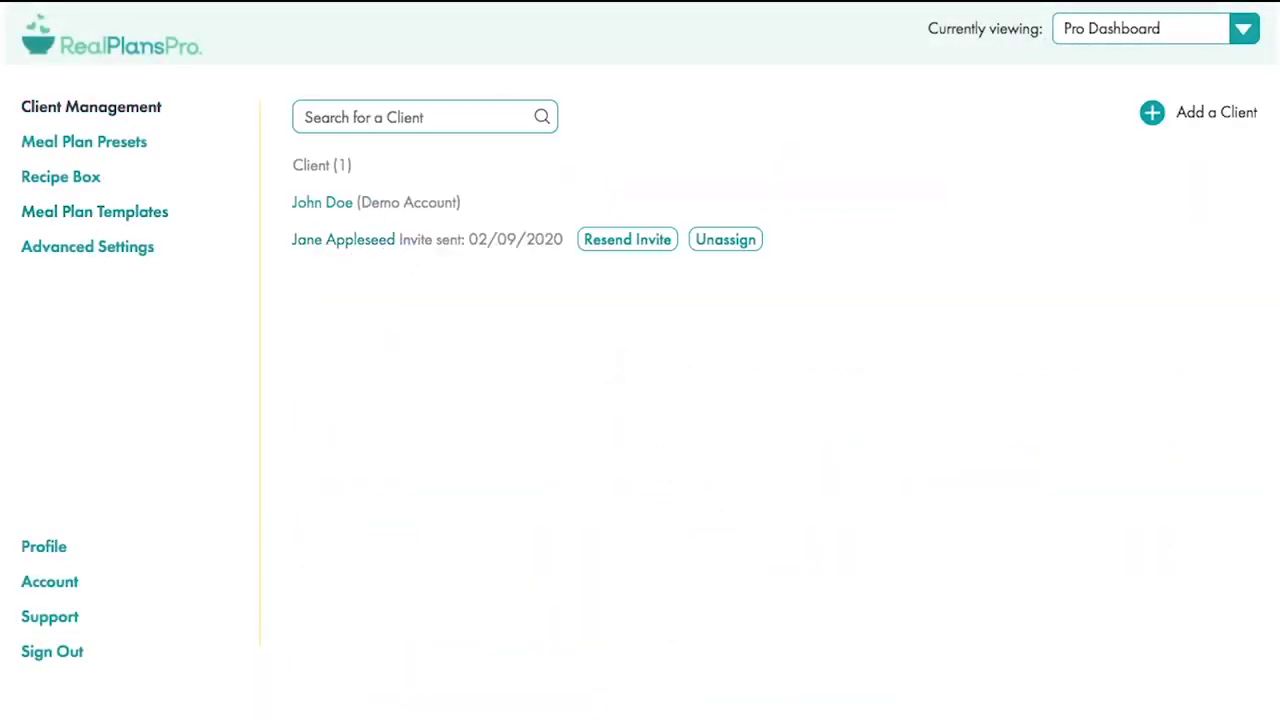
- Select the 4 week template in the client's meal plan template settings
left_click(354, 246)
left_click(224, 156)
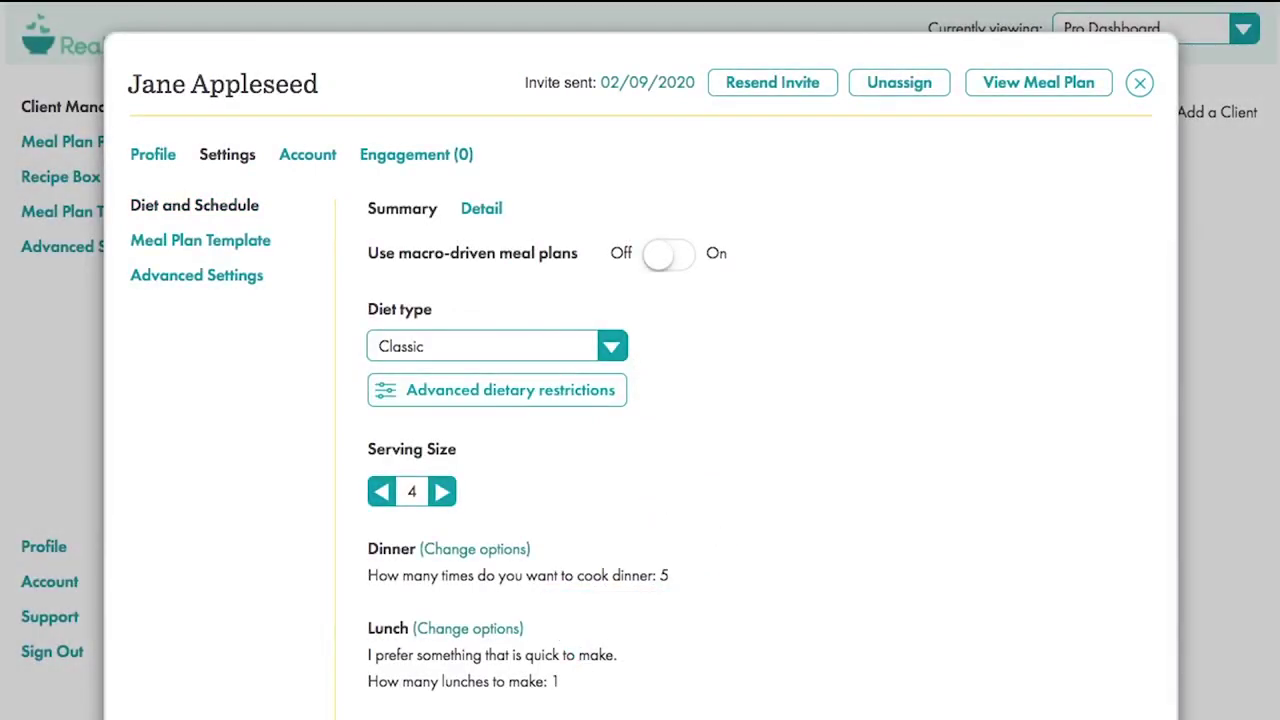
left_click(178, 240)
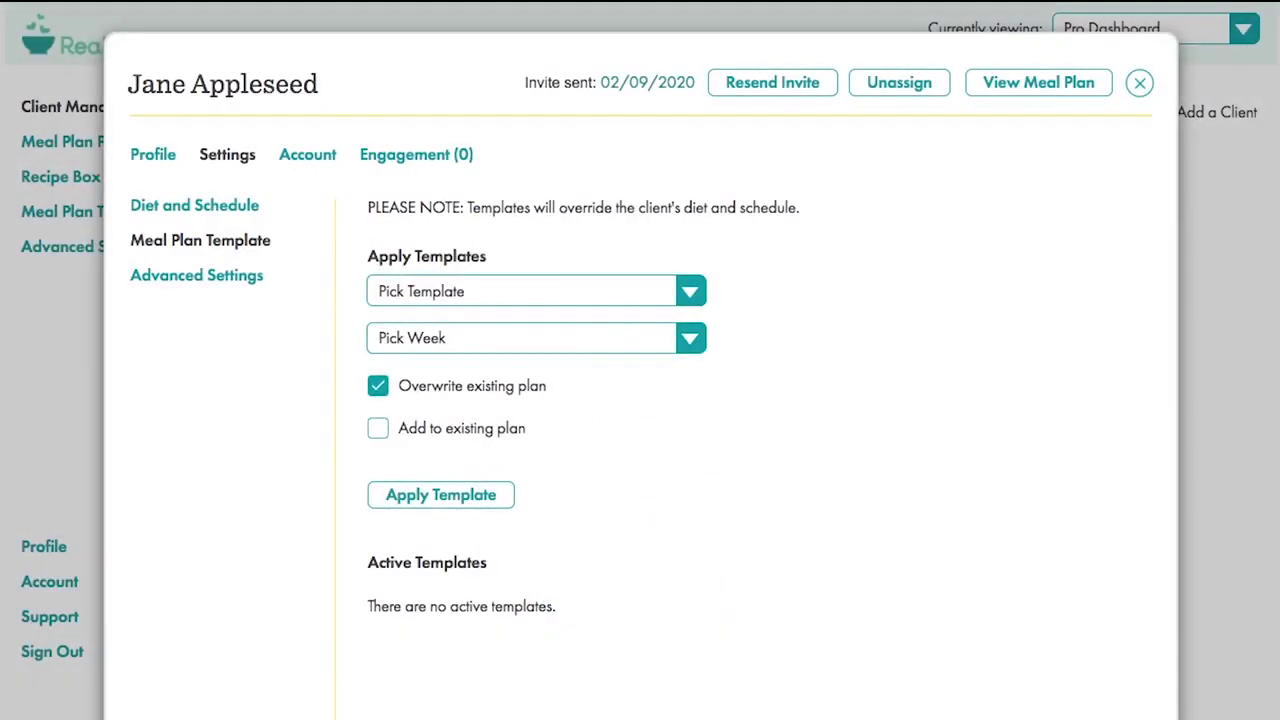
left_click(688, 292)
left_click(644, 351)
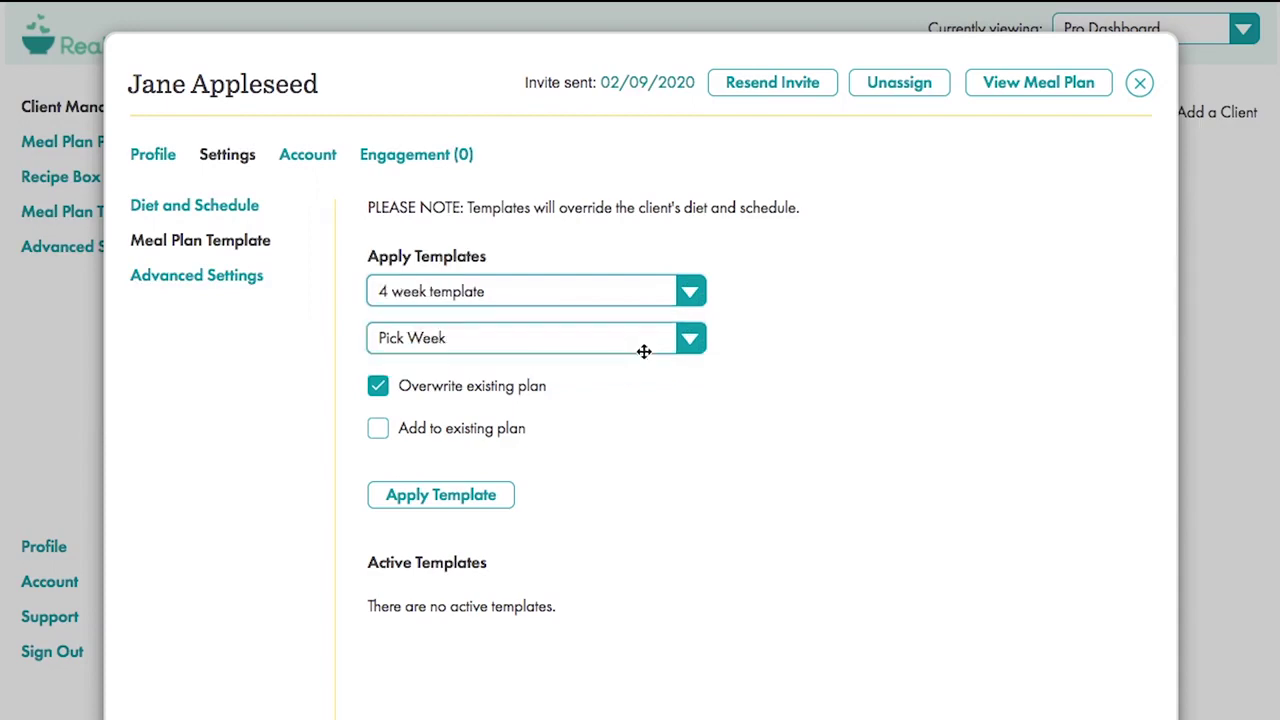
- Apply it starting this week, 02/09/2020, and view the client's meal plan
left_click(689, 337)
left_click(648, 410)
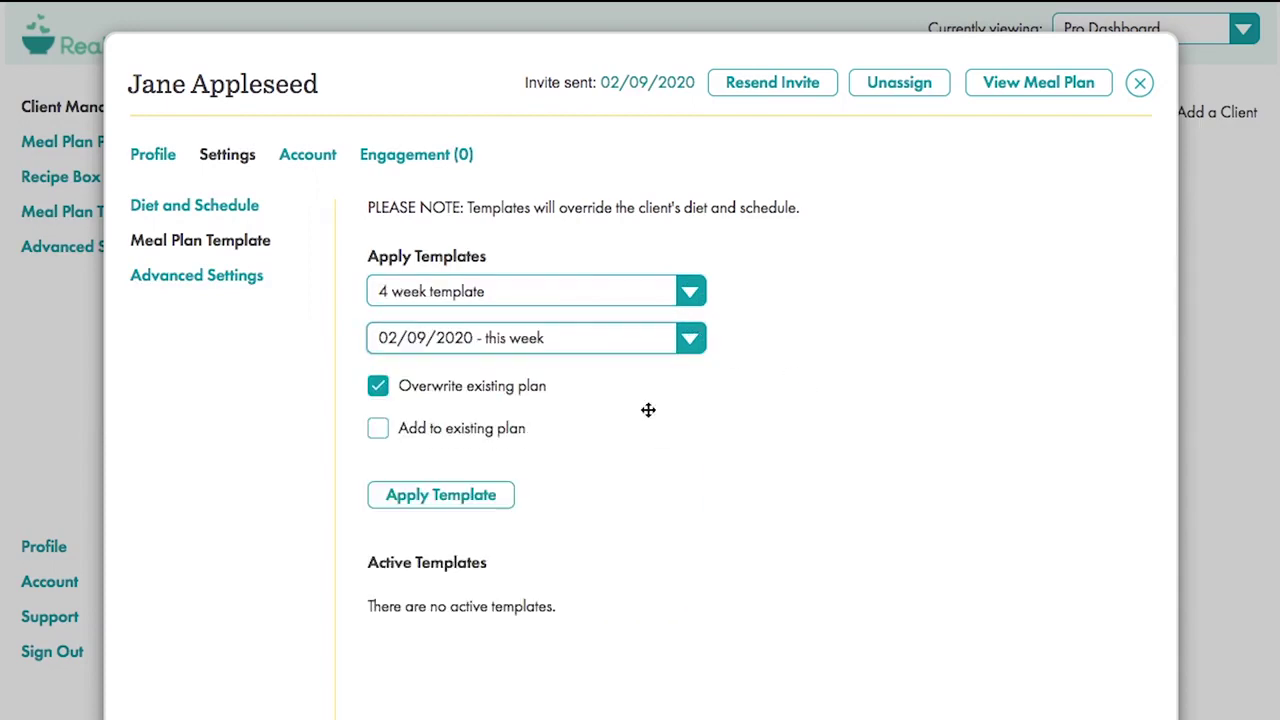
left_click(410, 506)
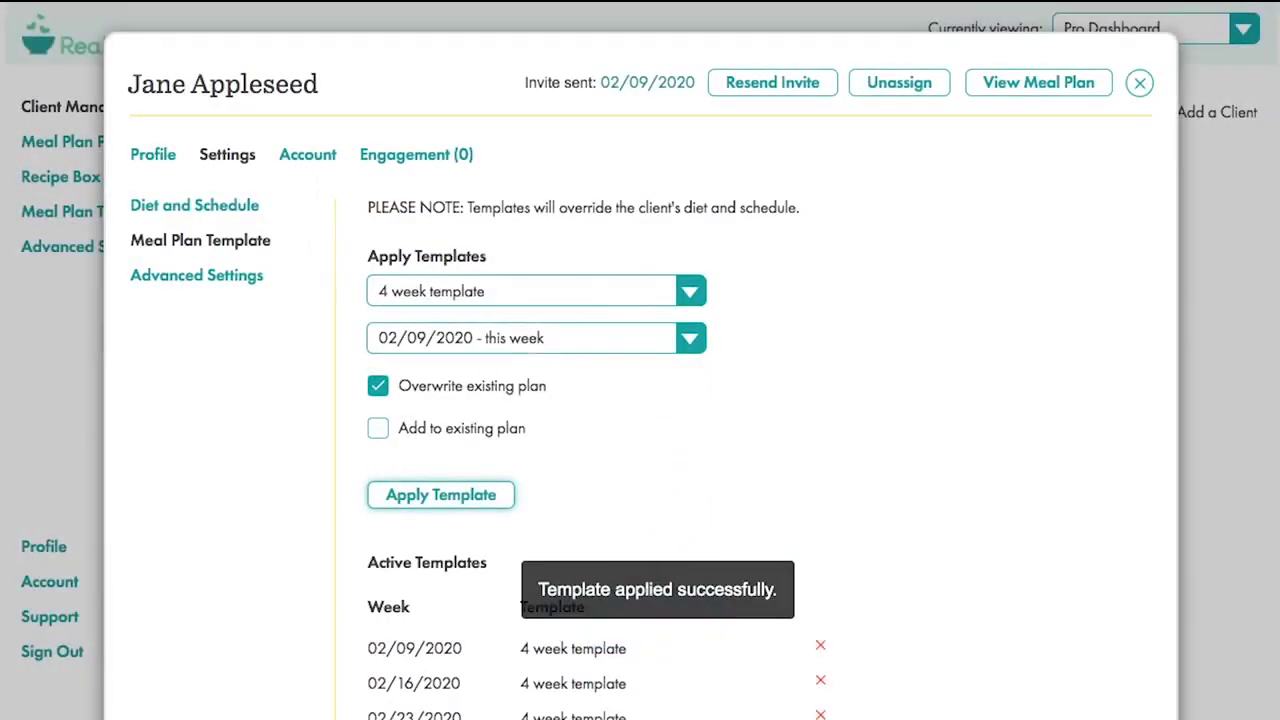
left_click(1036, 90)
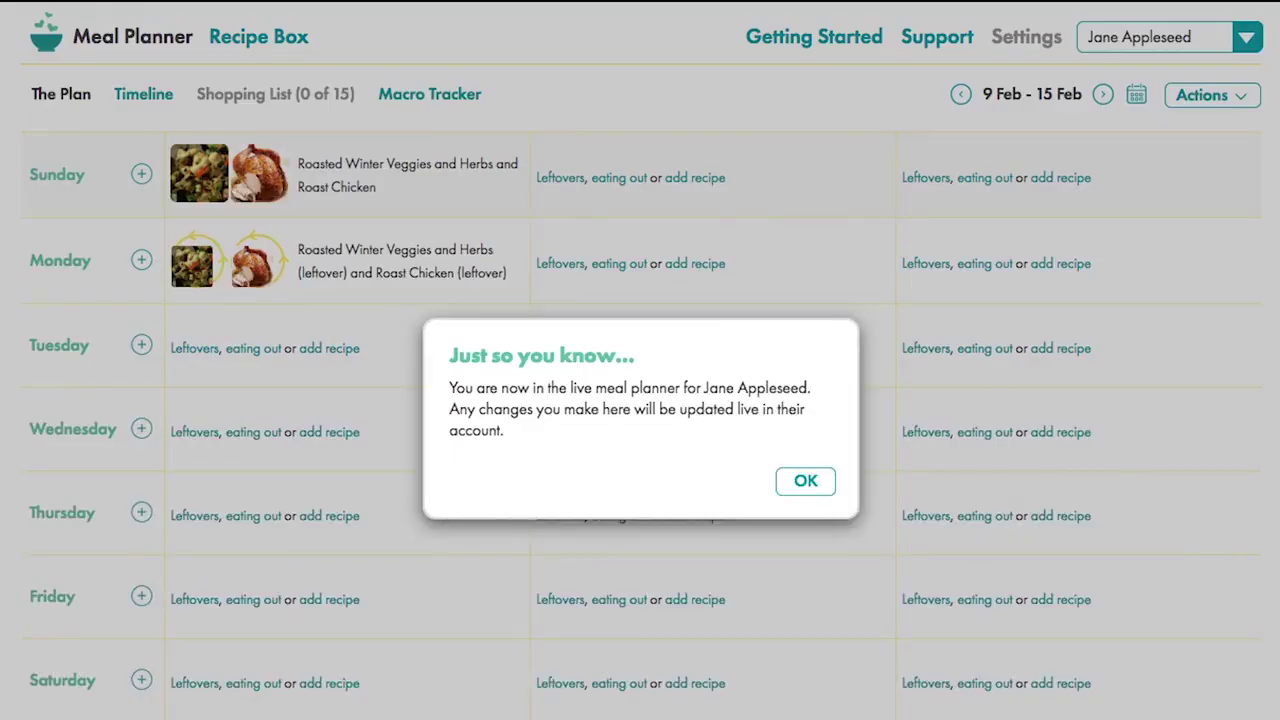
- Dismiss the 'Just so you know...' notice to see the 9–15 Feb week grid
left_click(822, 482)
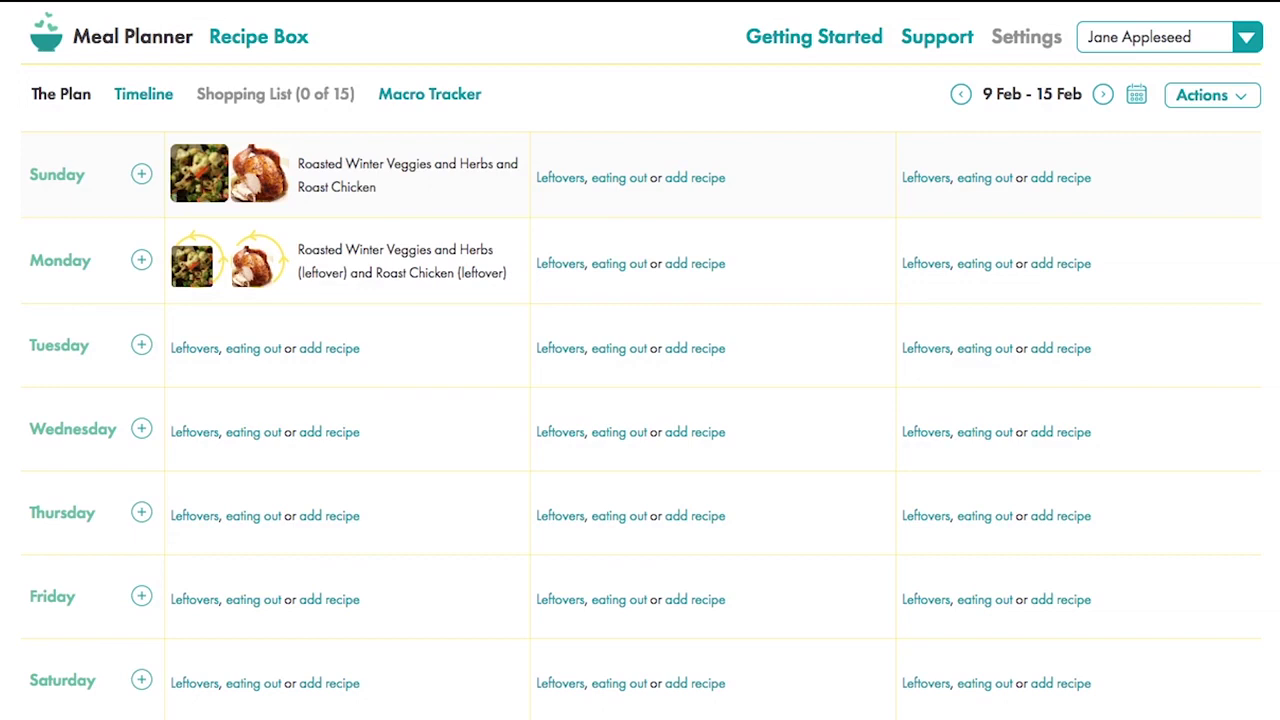
- Switch the view back to the PRO Dashboard and open the Profile page
left_click(1247, 38)
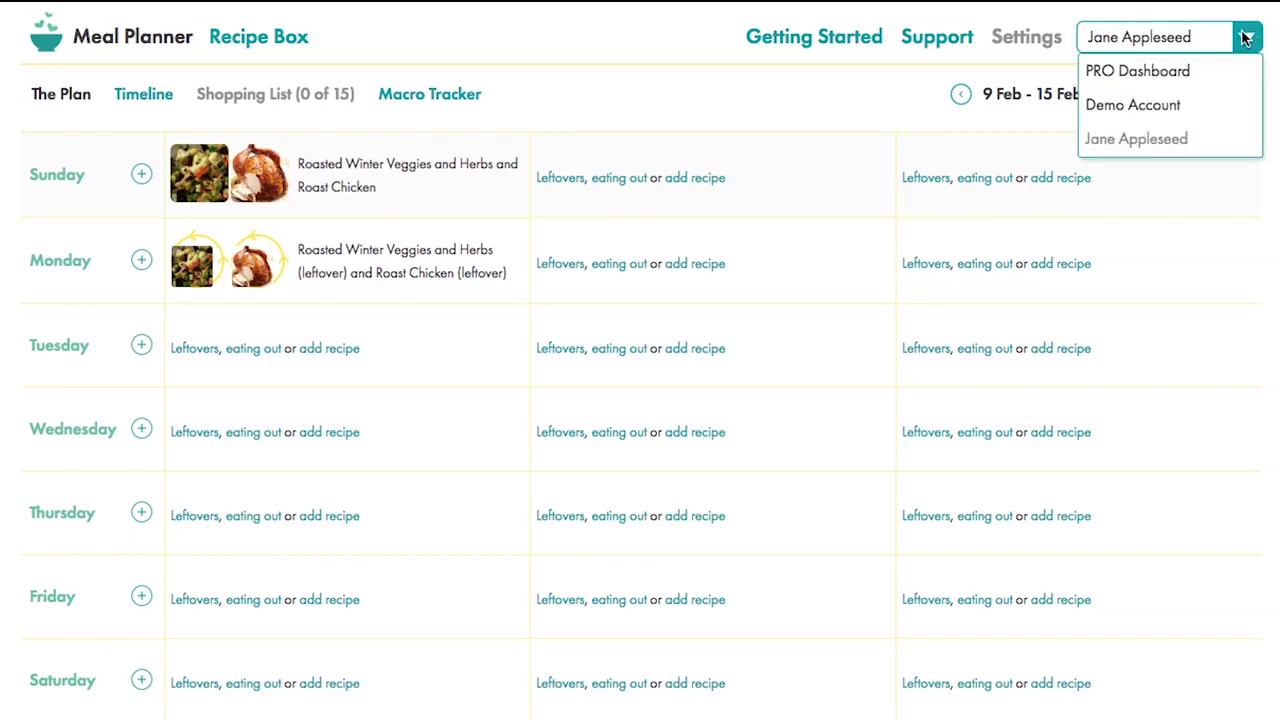
left_click(1203, 74)
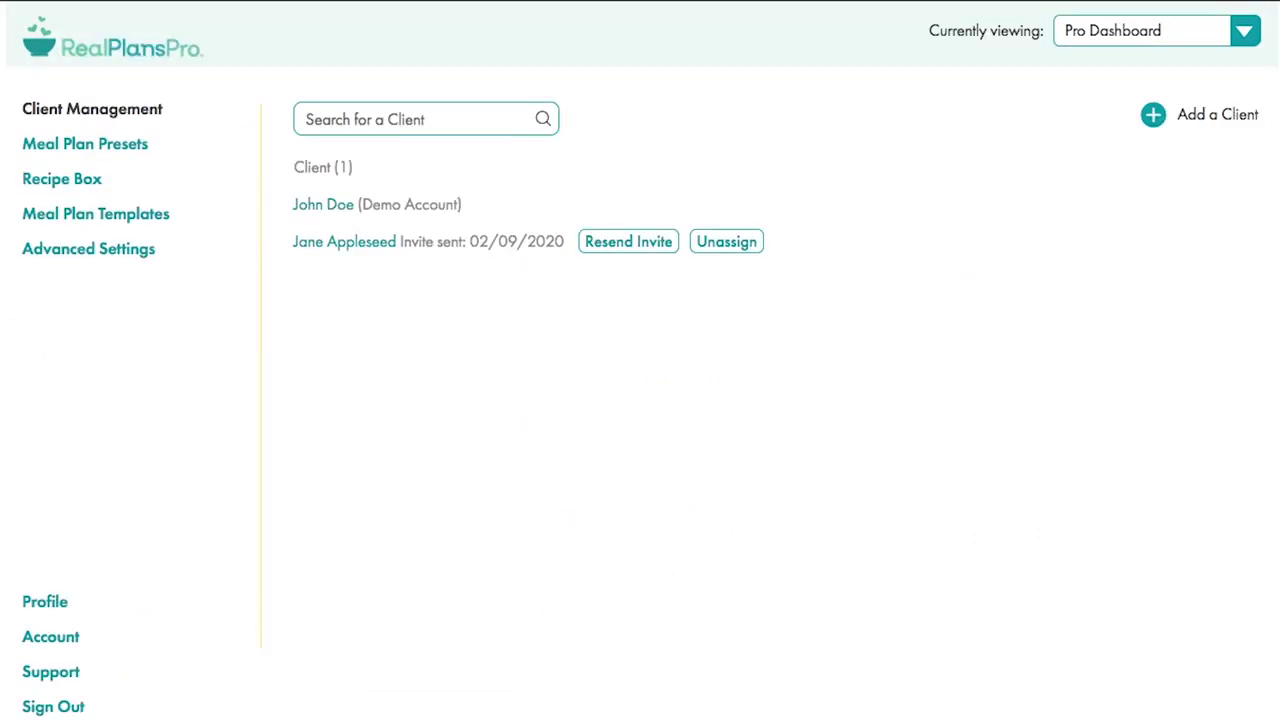
left_click(47, 602)
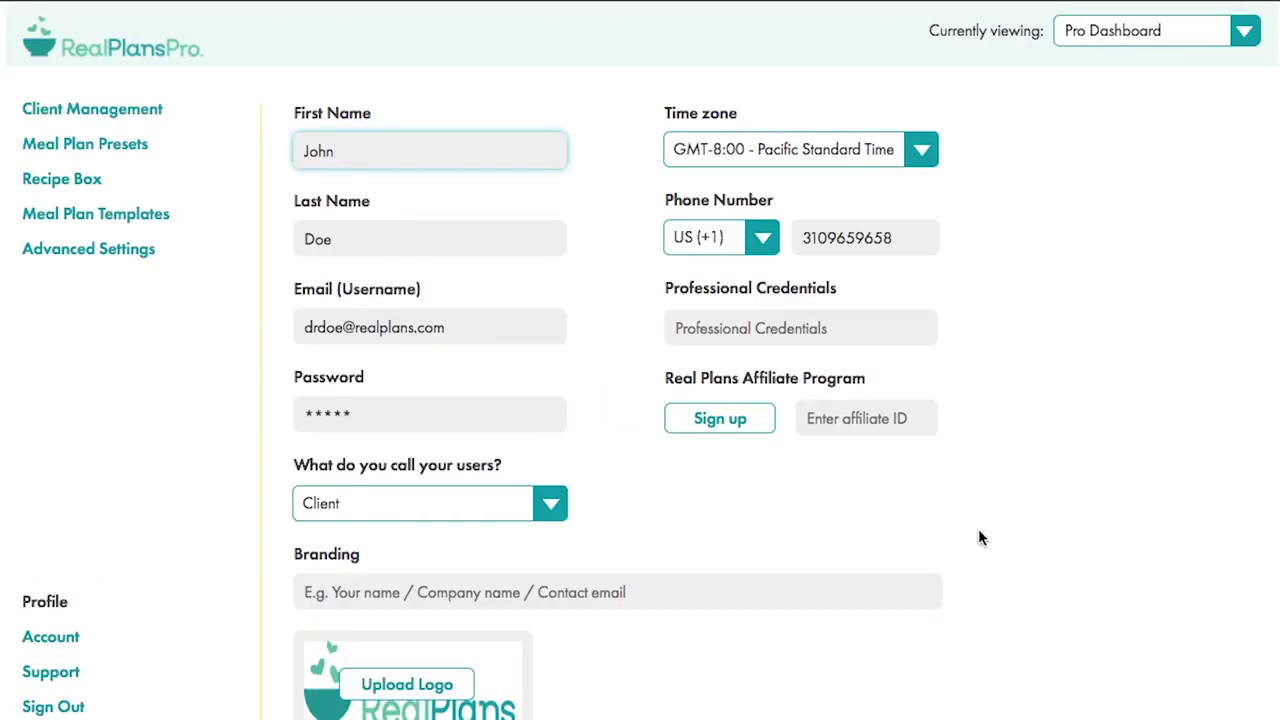
- Go through affiliate sign-up, enter the affiliate ID, and start editing the branding text
left_click(718, 432)
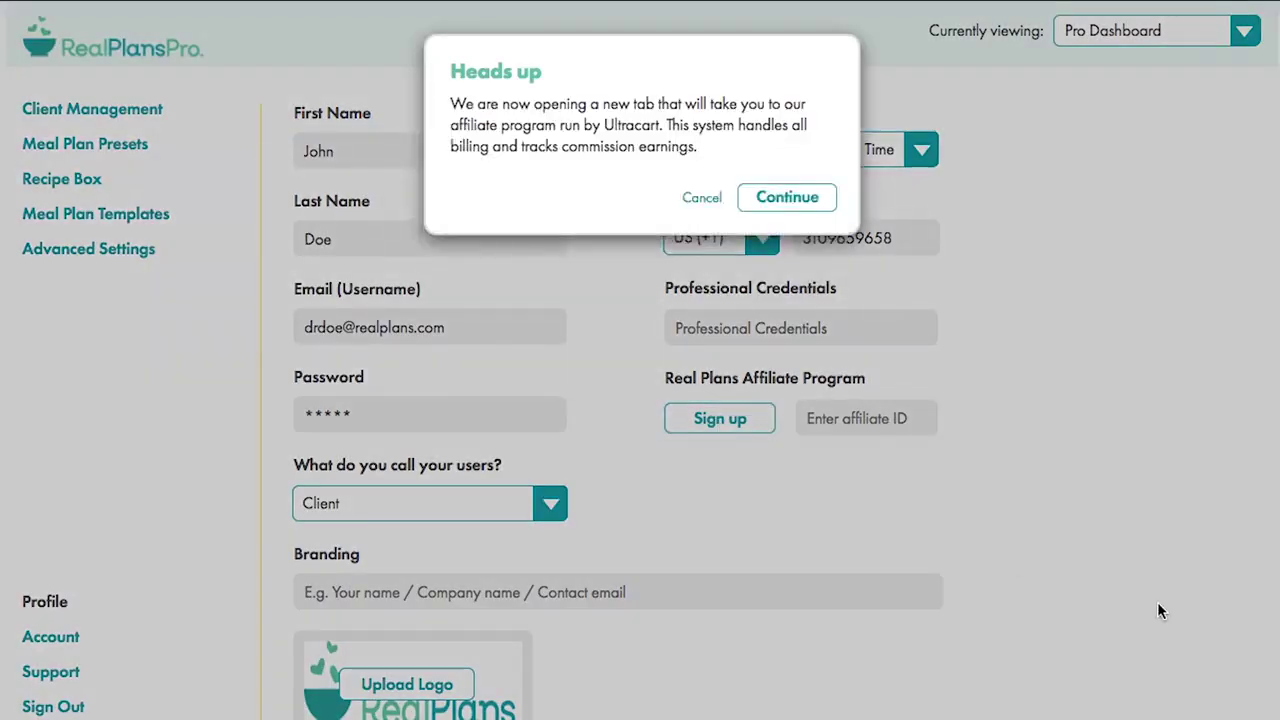
left_click(787, 198)
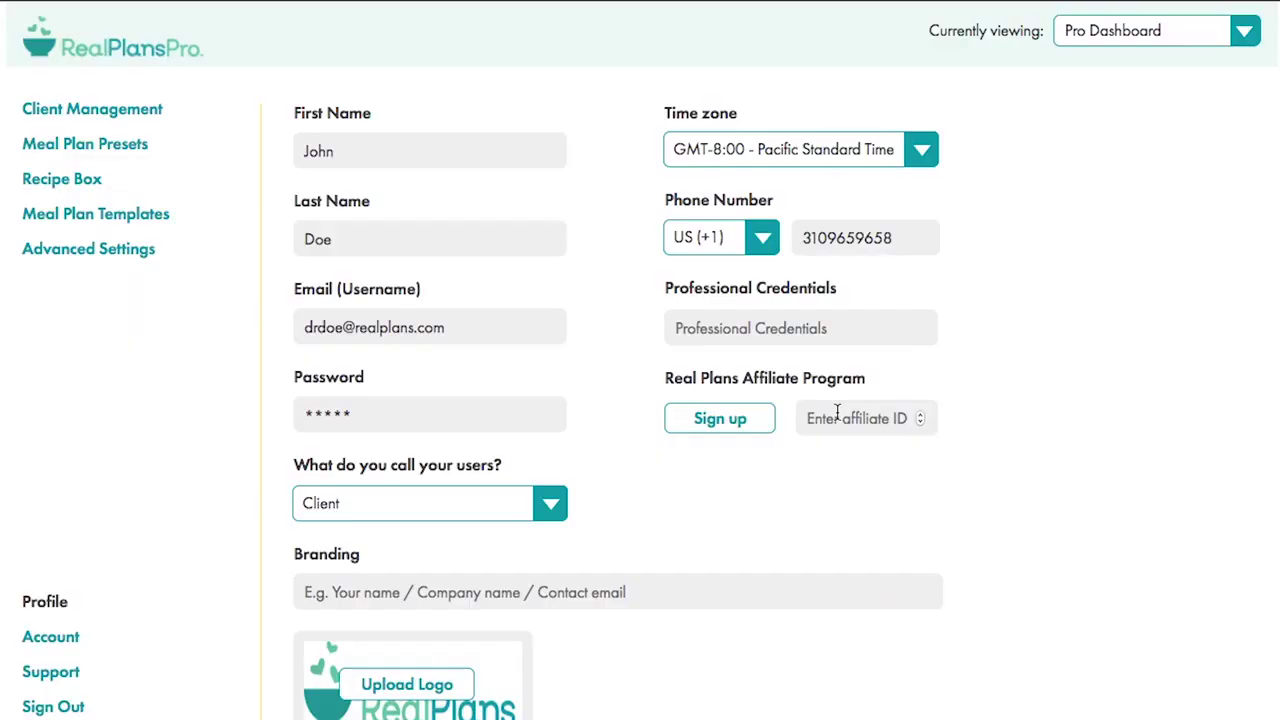
left_click(837, 415)
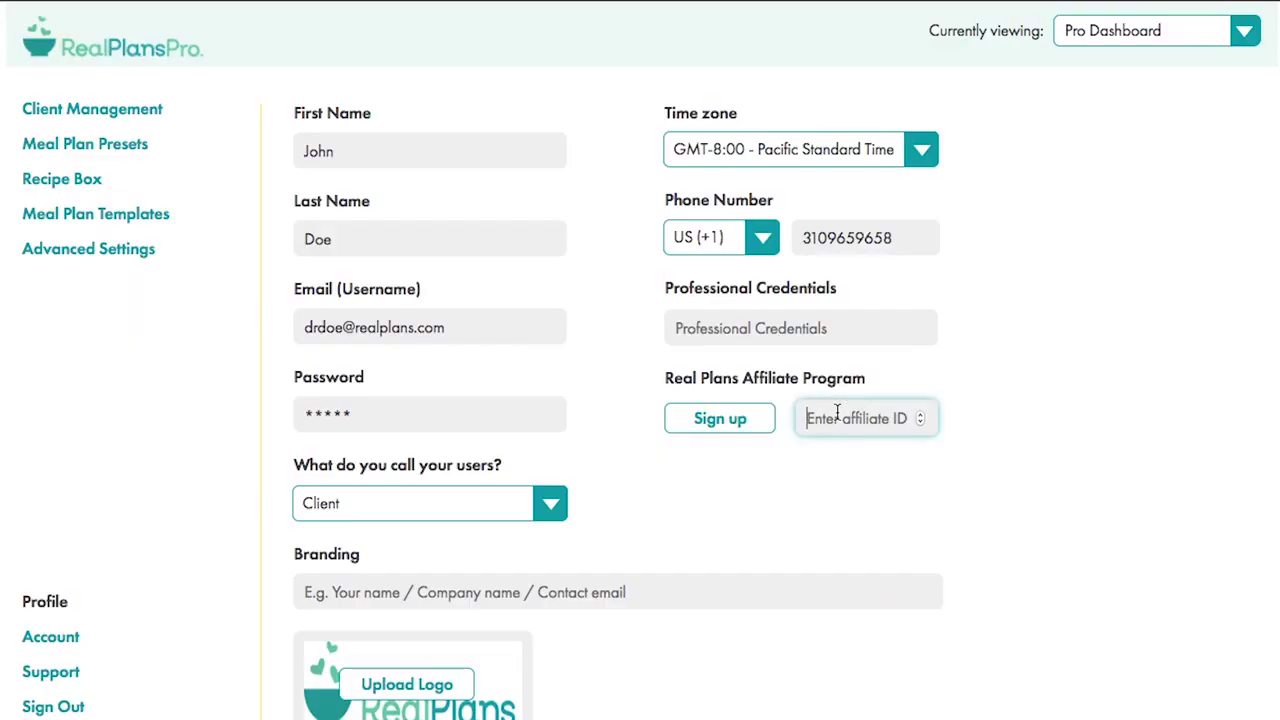
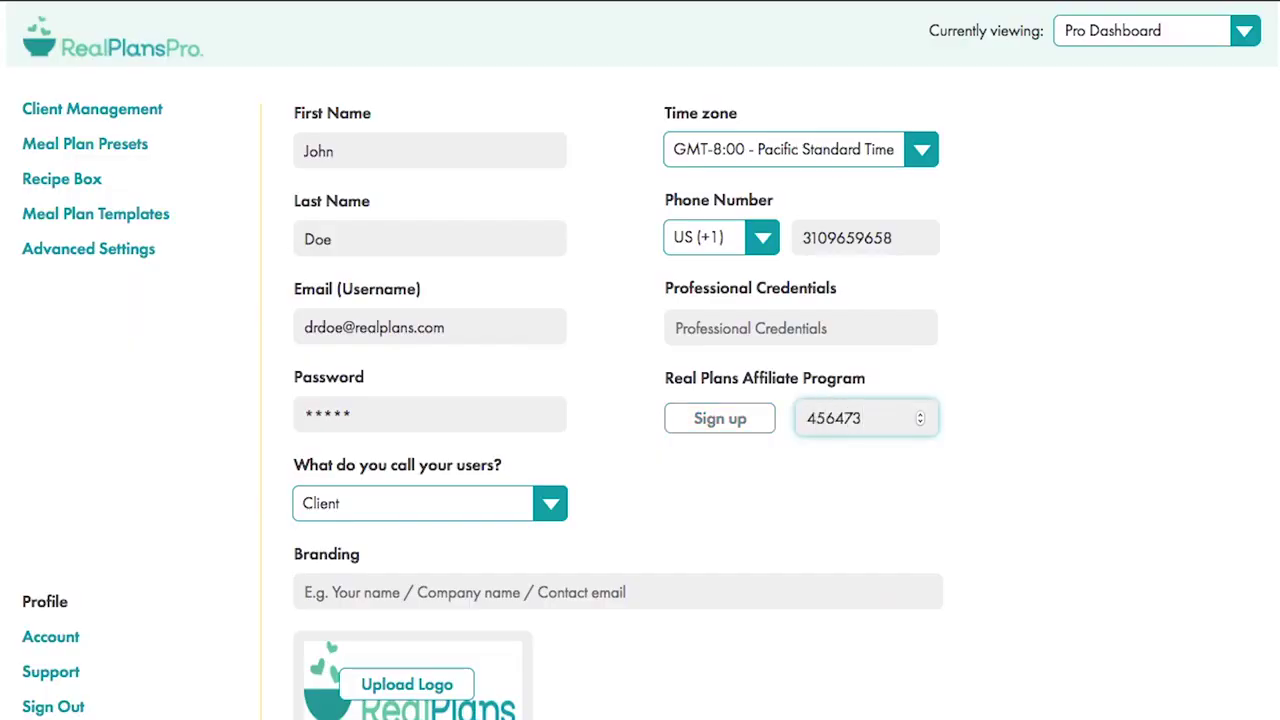
left_click(1049, 567)
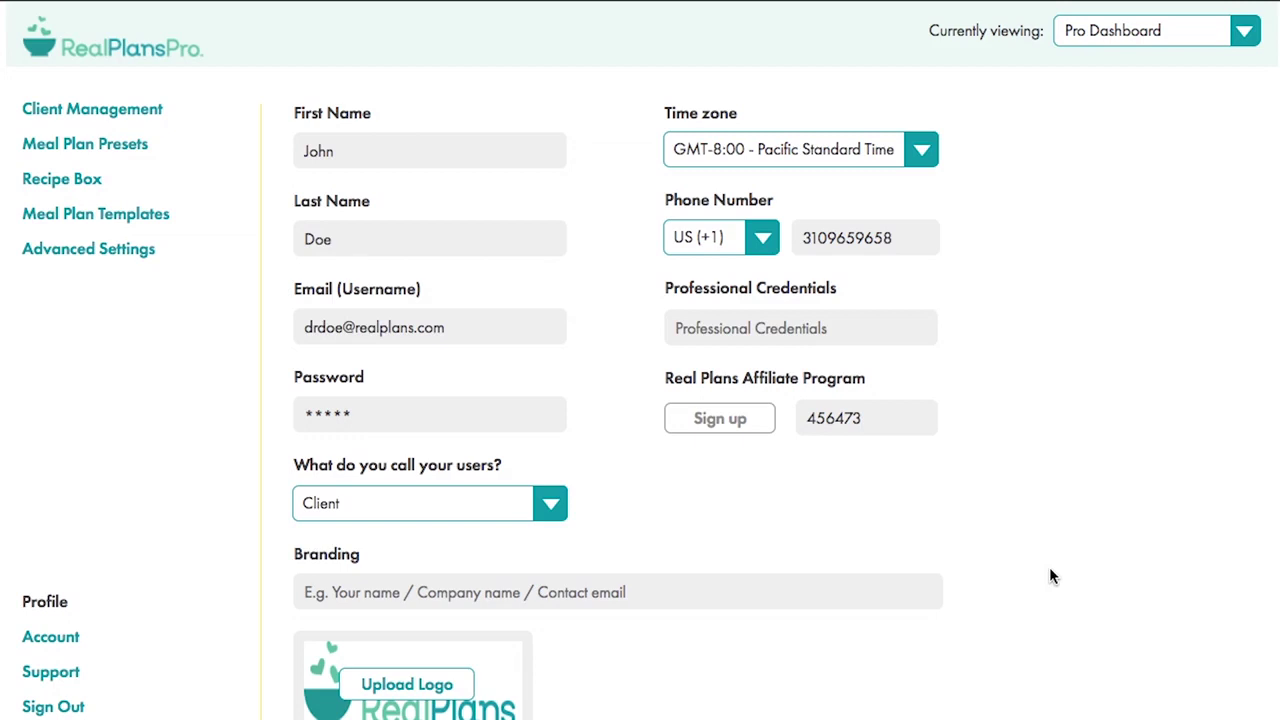
scroll(1049, 574, "down", 3)
left_click(391, 459)
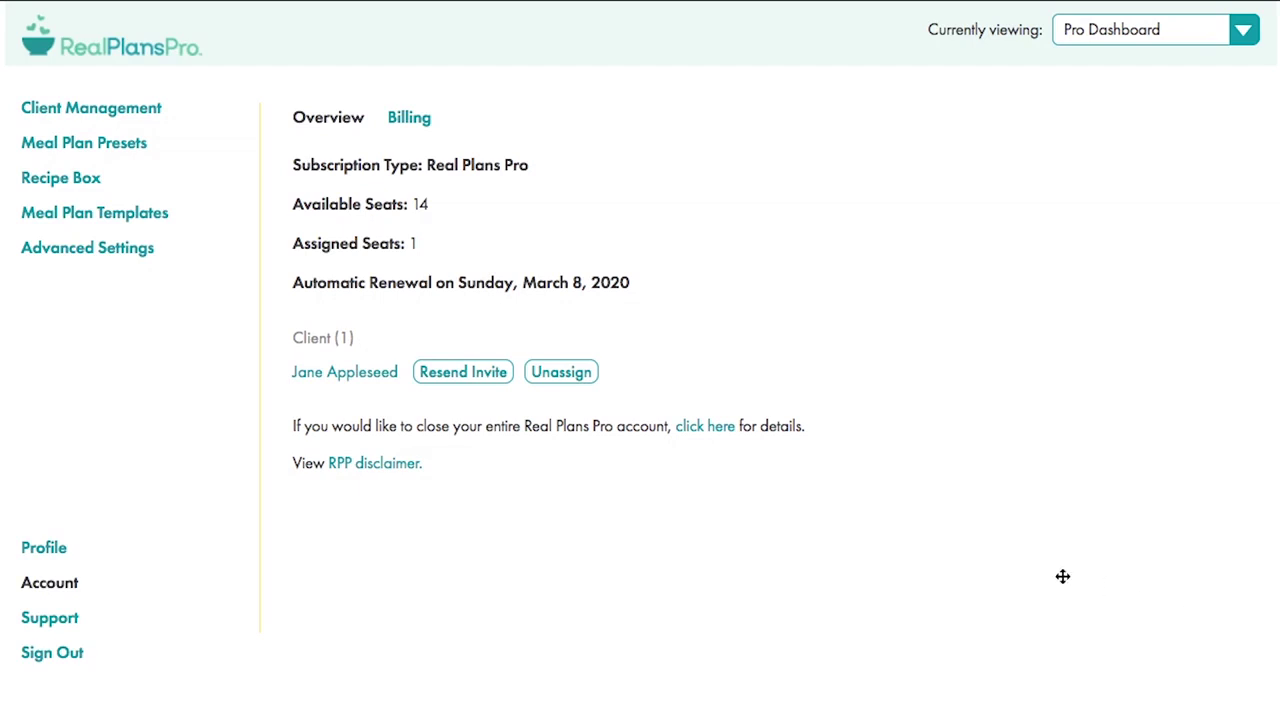
left_click(704, 430)
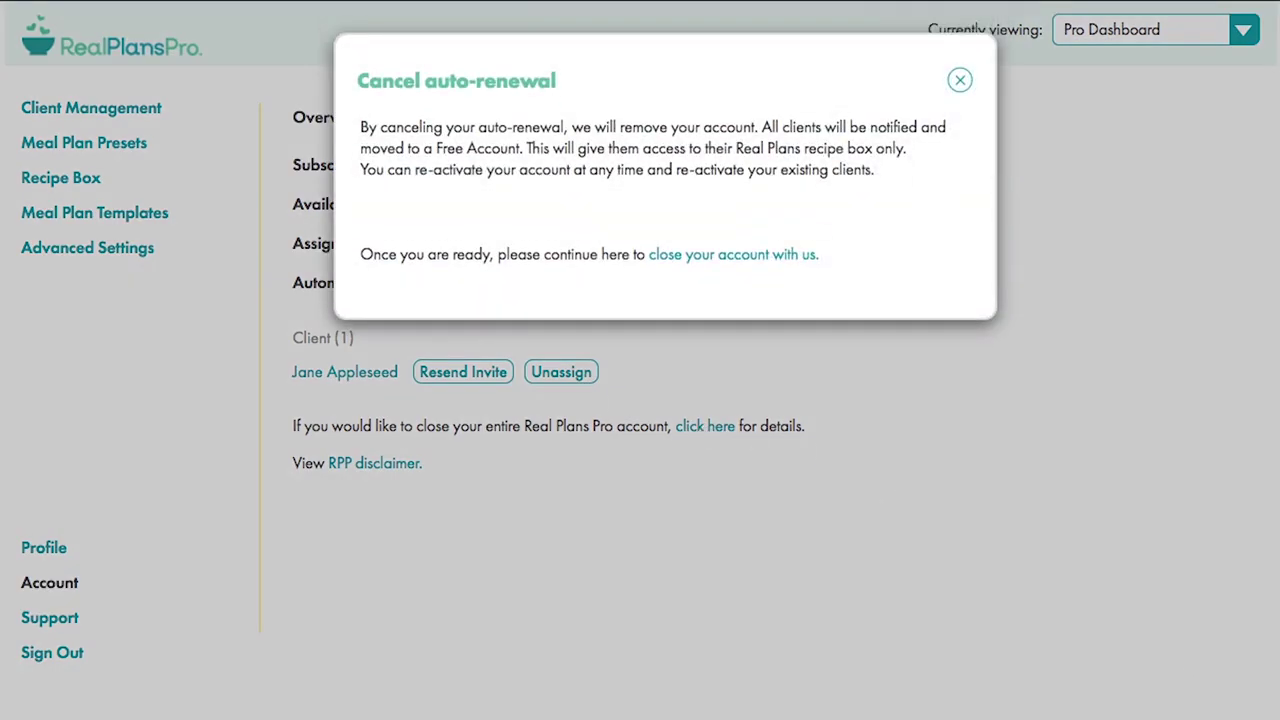
left_click(960, 81)
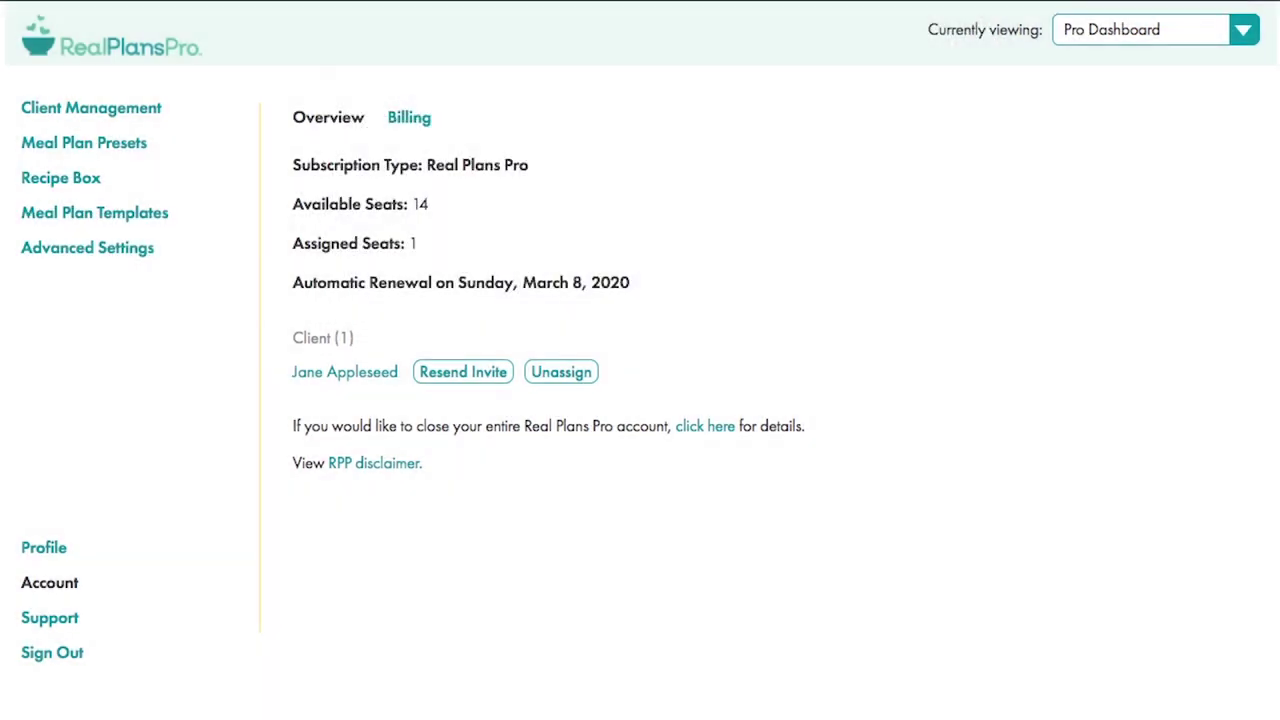
left_click(358, 465)
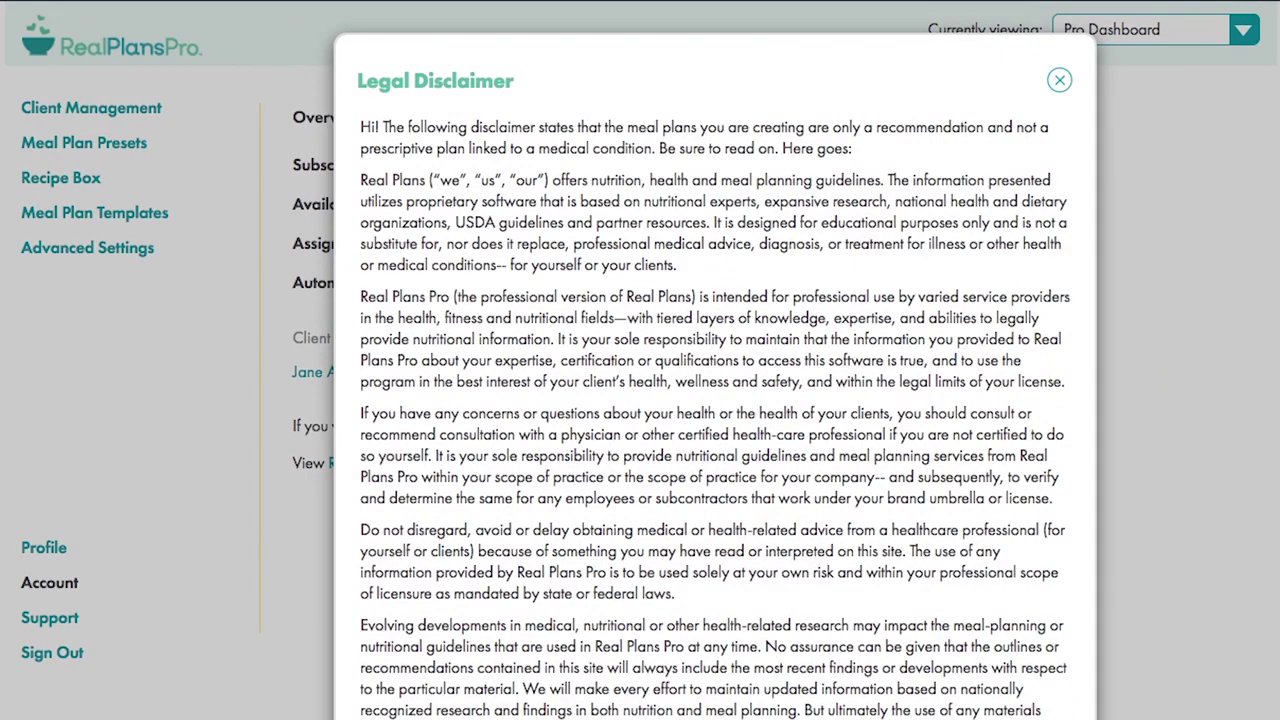
left_click(1059, 82)
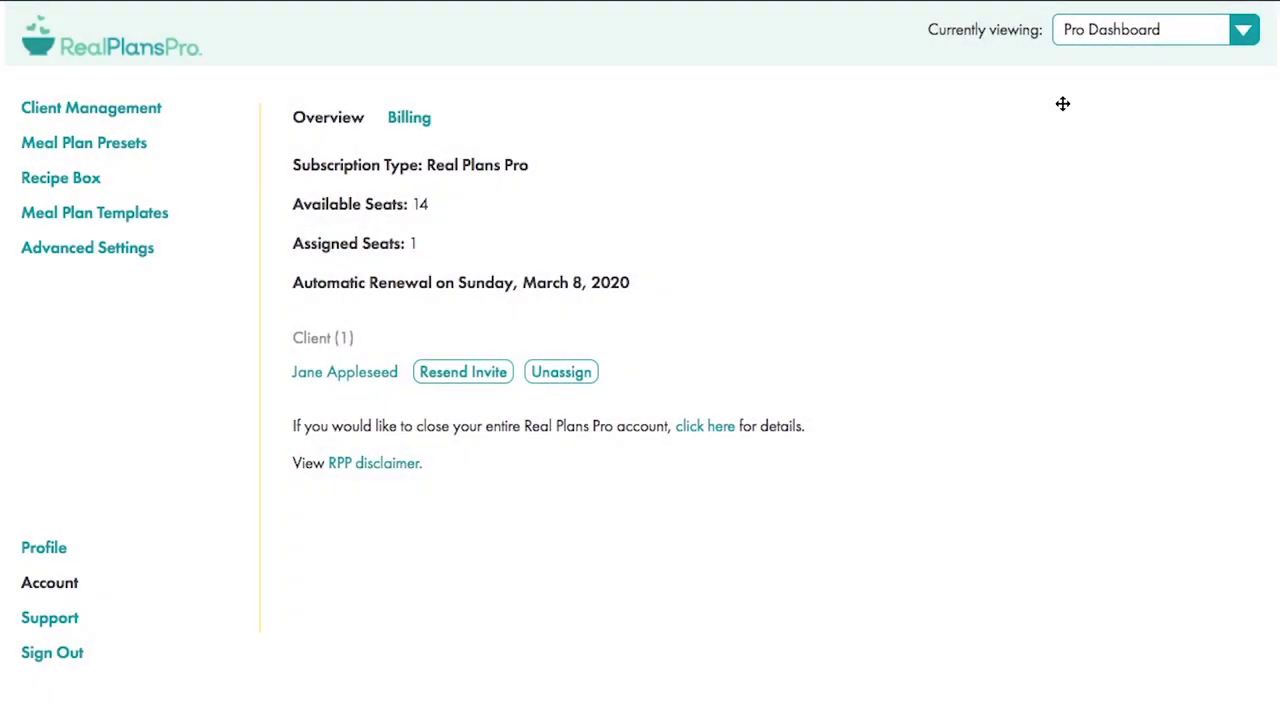
- Review billing details and receipts, then browse Support down to the Real Plans Pro articles
left_click(409, 120)
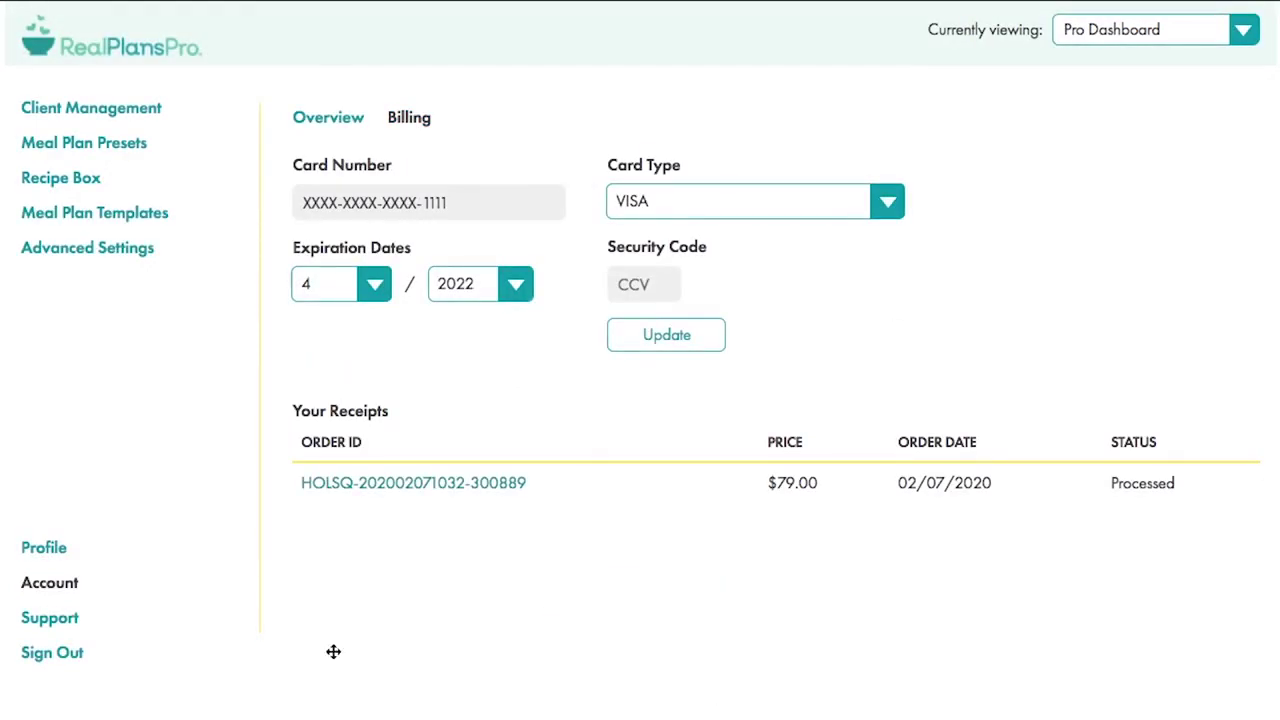
left_click(44, 620)
scroll(1132, 428, "down", 6)
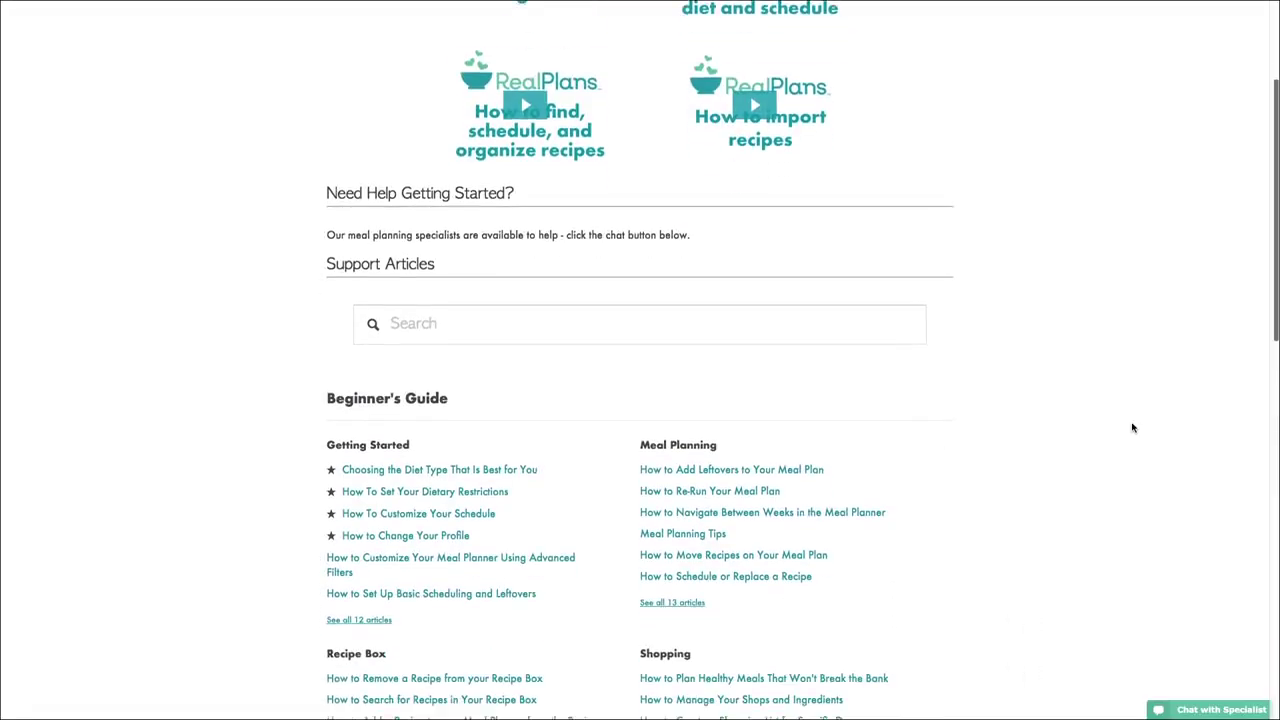
scroll(1132, 428, "down", 5)
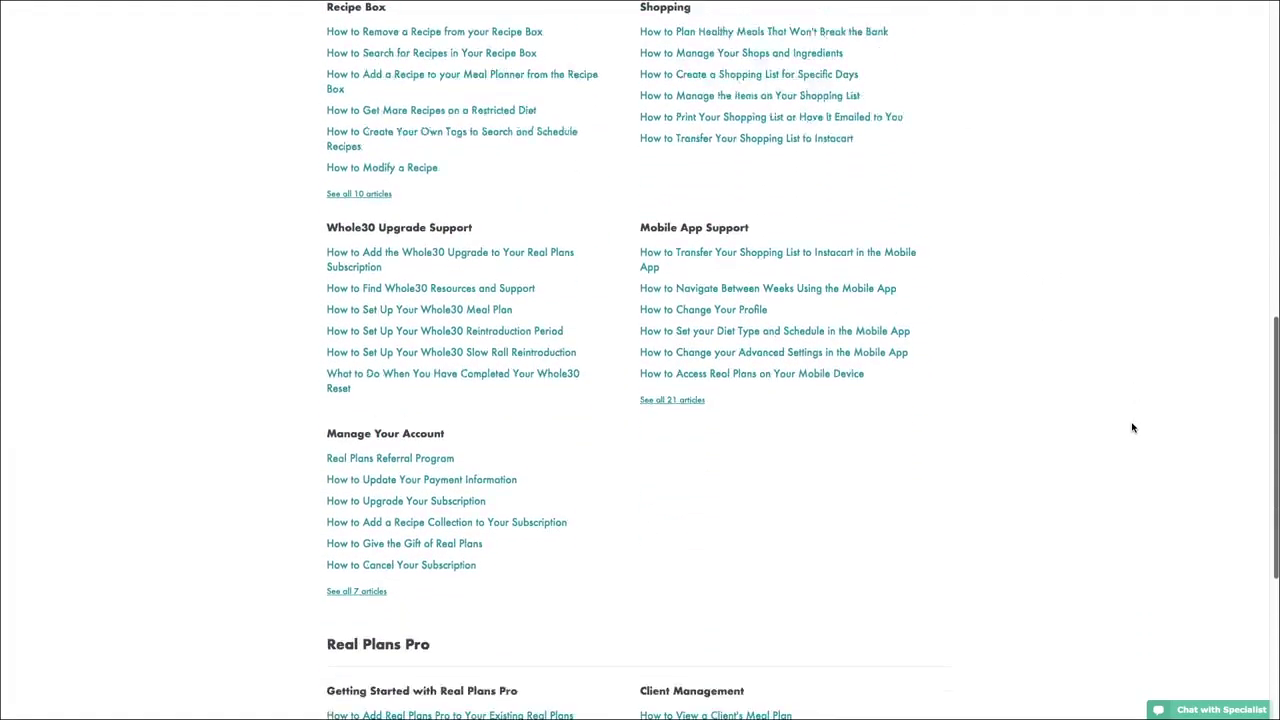